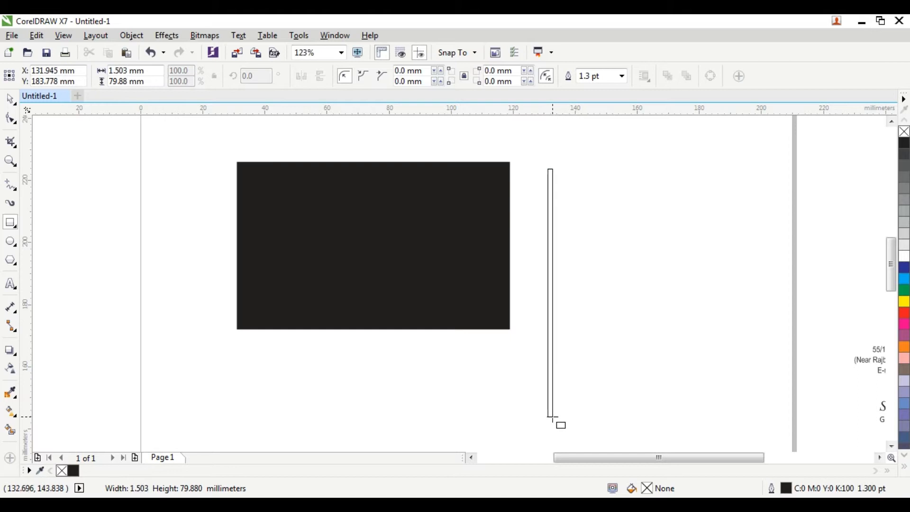
Fill the thin vertical rectangle beside the black card with black and remove its outline
{"action": "left_click", "coordinate": [902, 143]}
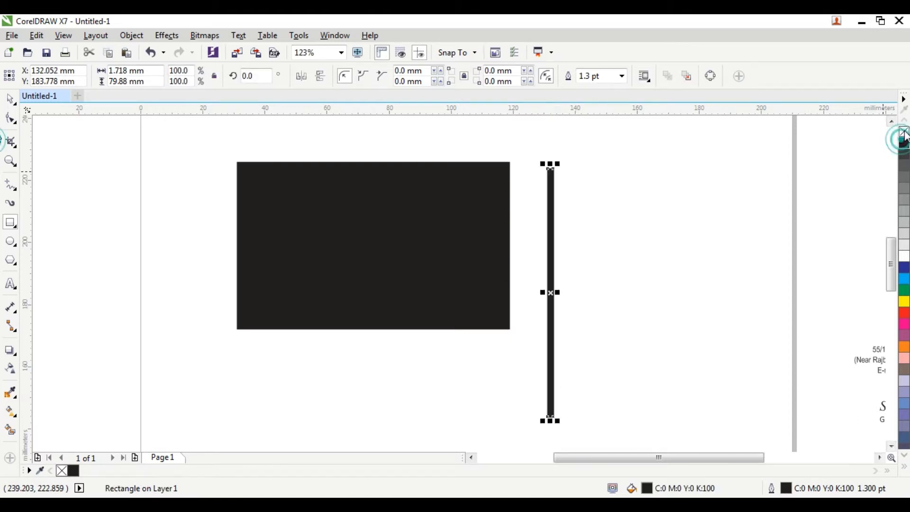
{"action": "right_click", "coordinate": [904, 131]}
{"action": "left_click", "coordinate": [15, 97]}
{"action": "left_click_drag", "start_coordinate": [596, 143], "coordinate": [527, 423]}
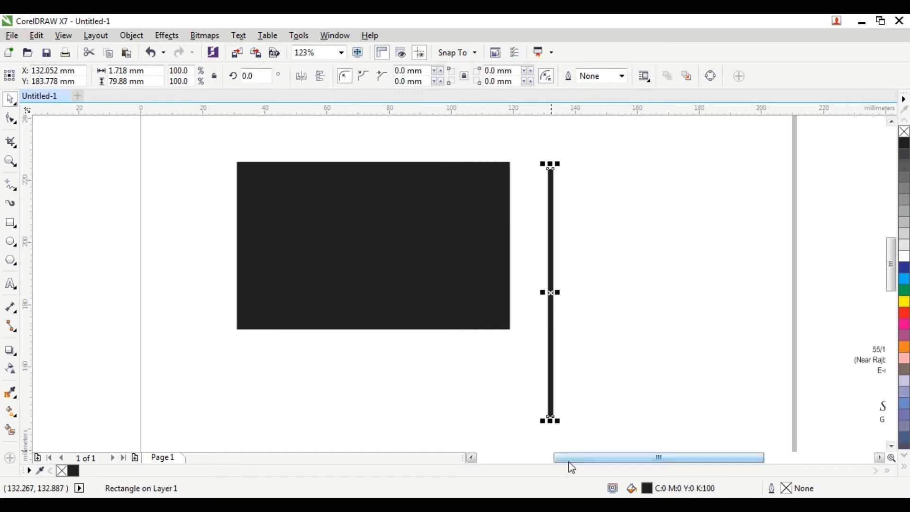
Change the thin strip's uniform fill to CMYK 0, 0, 0, 96
{"action": "double_click", "coordinate": [647, 488]}
{"action": "double_click", "coordinate": [751, 273]}
{"action": "key", "text": "shift+Tab"}
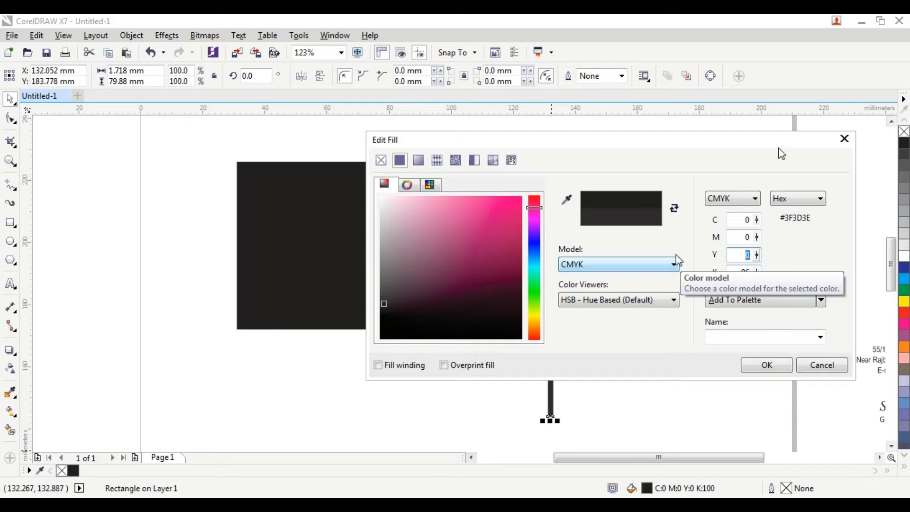
{"action": "left_click", "coordinate": [771, 367]}
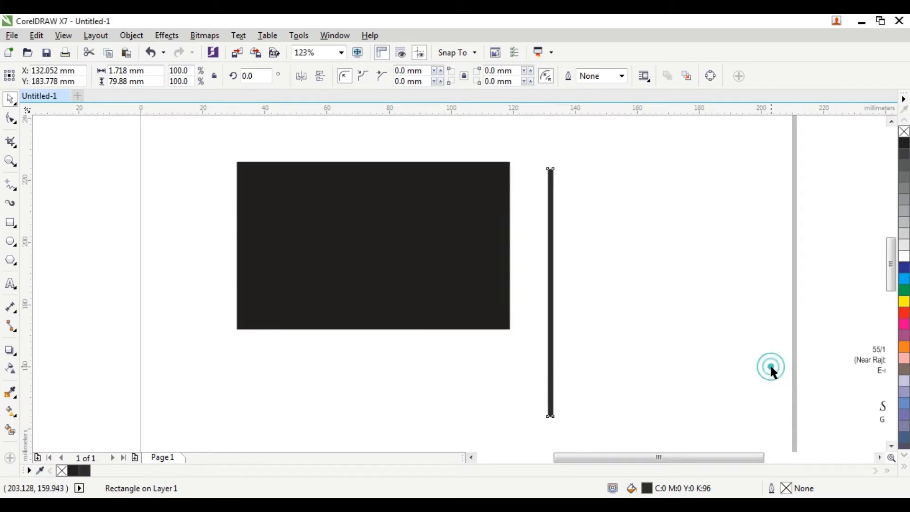
{"action": "left_click", "coordinate": [673, 165]}
Duplicate the strip a short distance to its side and repeat the copy to build an evenly spaced row of 30 strips
{"action": "scroll", "coordinate": [547, 175], "scroll_direction": "up", "scroll_amount": 2}
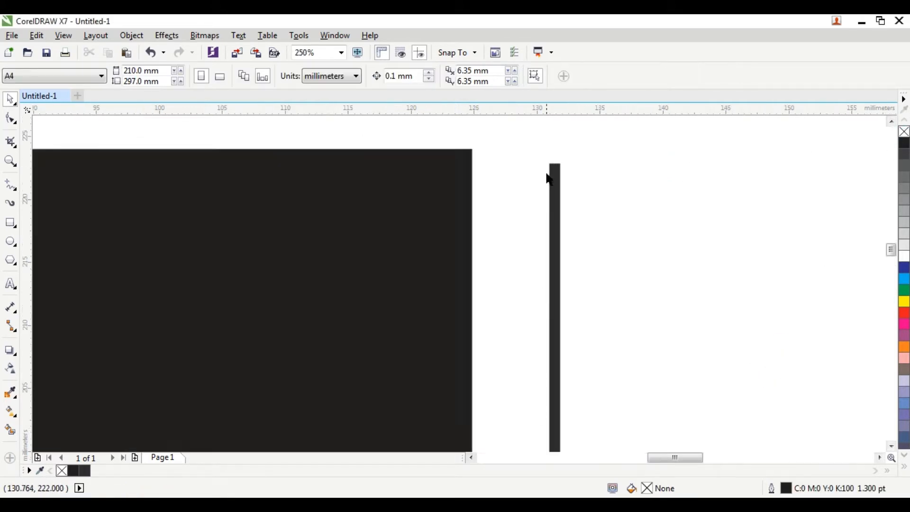
{"action": "scroll", "coordinate": [562, 174], "scroll_direction": "down", "scroll_amount": 1}
{"action": "mouse_move", "coordinate": [563, 180]}
{"action": "left_mouse_down"}
{"action": "mouse_move", "coordinate": [529, 157]}
{"action": "mouse_move", "coordinate": [569, 164]}
{"action": "mouse_move", "coordinate": [559, 166]}
{"action": "left_mouse_up"}
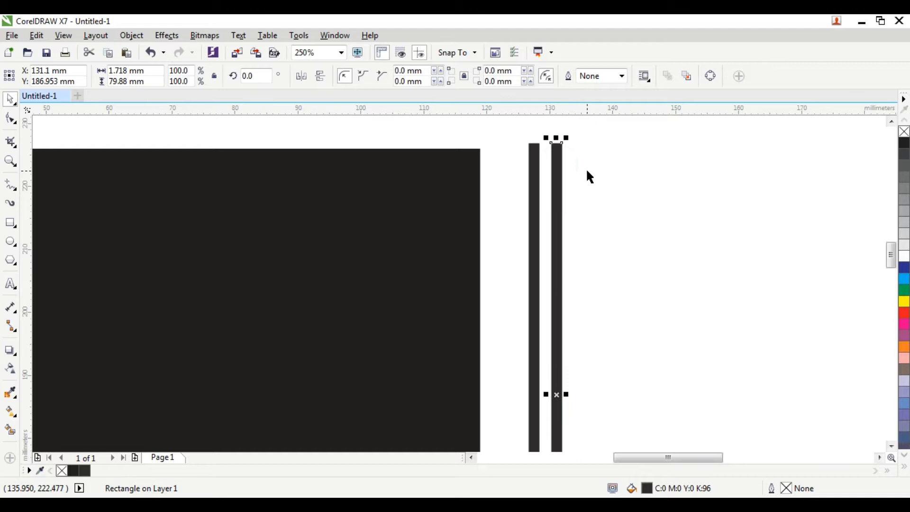
{"action": "key", "text": "ctrl+r"}
{"action": "key", "text": "ctrl+r"}
{"action": "key", "text": "ctrl+r"}
{"action": "key", "text": "ctrl+r"}
{"action": "key", "text": "ctrl+r"}
{"action": "key", "text": "ctrl+r"}
{"action": "key", "text": "ctrl+r"}
{"action": "key", "text": "ctrl+r"}
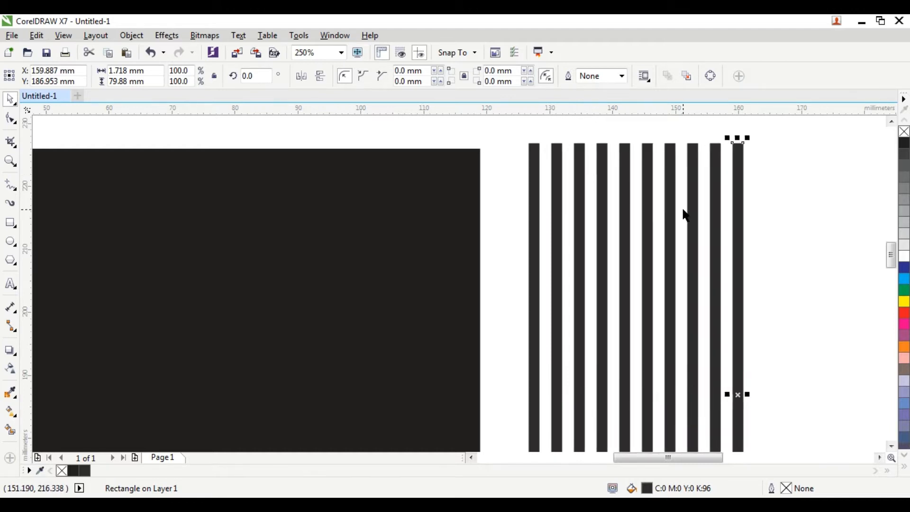
{"action": "scroll", "coordinate": [687, 218], "scroll_direction": "down", "scroll_amount": 5}
{"action": "key", "text": "ctrl+r"}
{"action": "key", "text": "ctrl+r"}
{"action": "key", "text": "ctrl+r"}
{"action": "key", "text": "ctrl+r"}
{"action": "key", "text": "ctrl+r"}
{"action": "key", "text": "ctrl+r"}
{"action": "key", "text": "ctrl+r"}
{"action": "key", "text": "ctrl+r"}
{"action": "key", "text": "ctrl+r"}
{"action": "key", "text": "ctrl+r"}
{"action": "key", "text": "ctrl+r"}
{"action": "key", "text": "ctrl+r"}
{"action": "key", "text": "ctrl+r"}
{"action": "key", "text": "ctrl+r"}
{"action": "key", "text": "ctrl+r"}
{"action": "key", "text": "ctrl+r"}
{"action": "key", "text": "ctrl+r"}
{"action": "key", "text": "ctrl+r"}
{"action": "key", "text": "ctrl+r"}
{"action": "key", "text": "ctrl+r"}
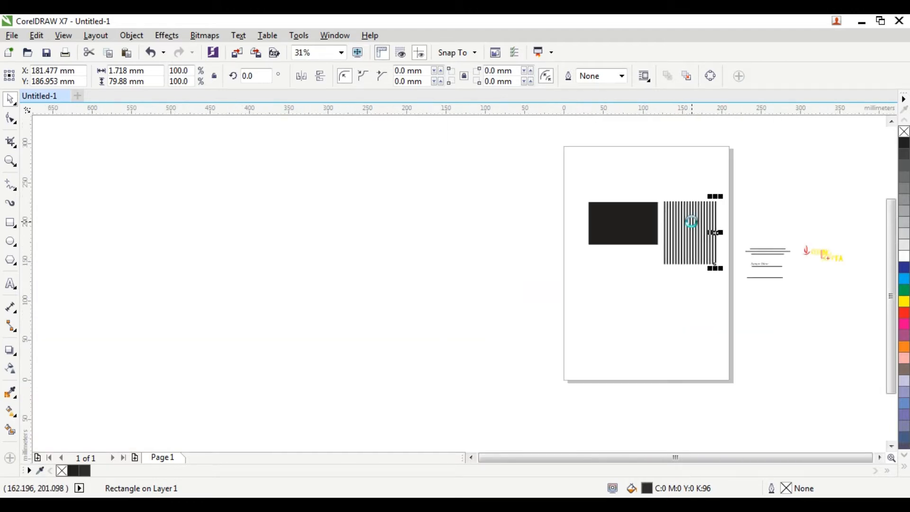
Move all 30 strips below the black rectangle and group them
{"action": "left_click", "coordinate": [739, 179]}
{"action": "left_click_drag", "start_coordinate": [760, 188], "coordinate": [654, 280]}
{"action": "left_click_drag", "start_coordinate": [692, 224], "coordinate": [656, 291]}
{"action": "scroll", "coordinate": [655, 290], "scroll_direction": "up", "scroll_amount": 3}
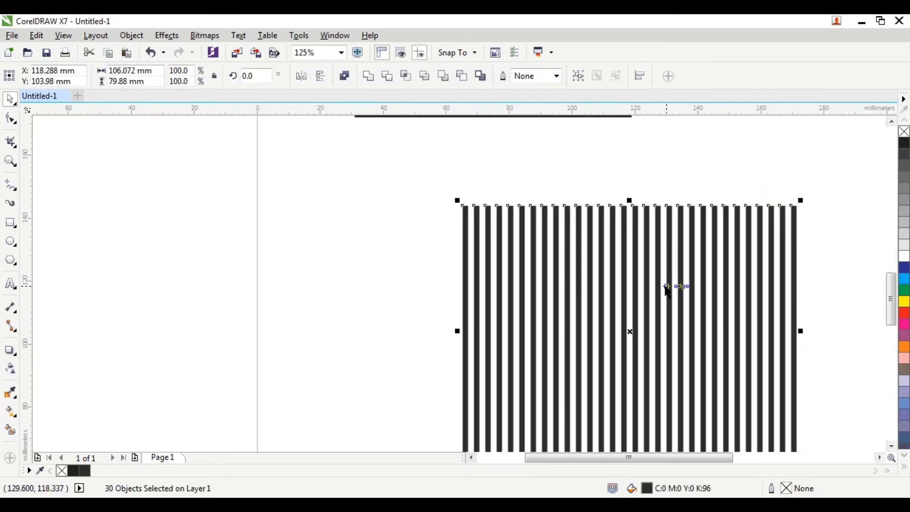
{"action": "scroll", "coordinate": [679, 283], "scroll_direction": "down", "scroll_amount": 2}
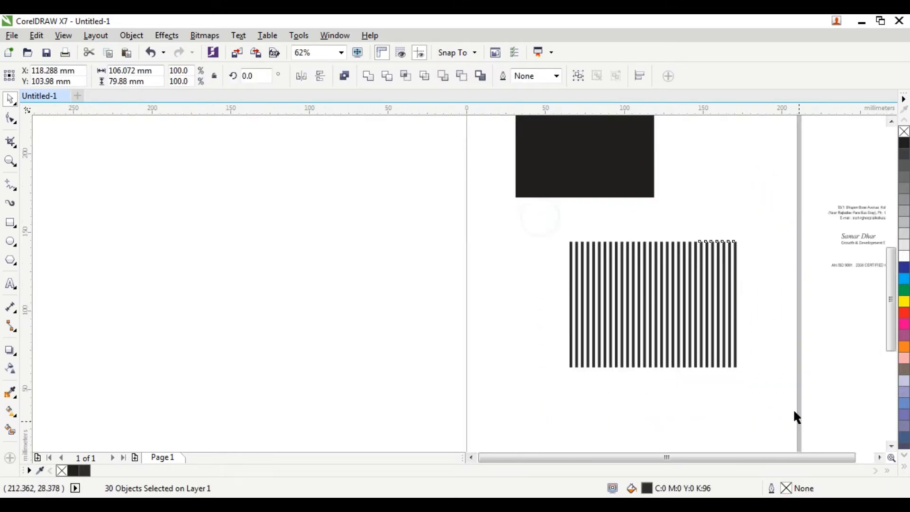
{"action": "key", "text": "ctrl+g"}
Rotate the strip group by about 35.2 degrees and move it to the empty area left of the black rectangle
{"action": "left_click", "coordinate": [696, 310]}
{"action": "left_click_drag", "start_coordinate": [741, 372], "coordinate": [784, 309]}
{"action": "scroll", "coordinate": [659, 281], "scroll_direction": "down", "scroll_amount": 2}
{"action": "left_click_drag", "start_coordinate": [658, 281], "coordinate": [514, 207]}
{"action": "scroll", "coordinate": [638, 237], "scroll_direction": "up", "scroll_amount": 2}
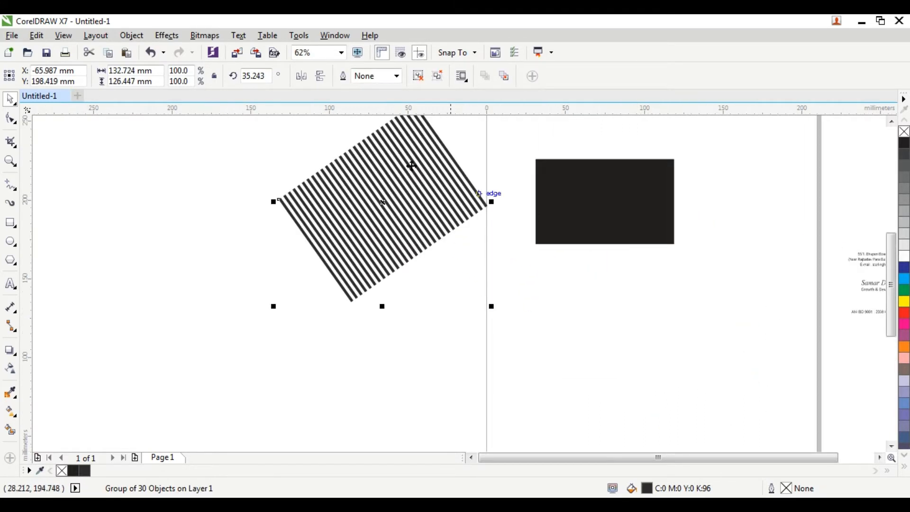
Place the rotated strip group inside the black rectangle as a PowerClip
{"action": "left_click", "coordinate": [132, 37]}
{"action": "mouse_move", "coordinate": [169, 156]}
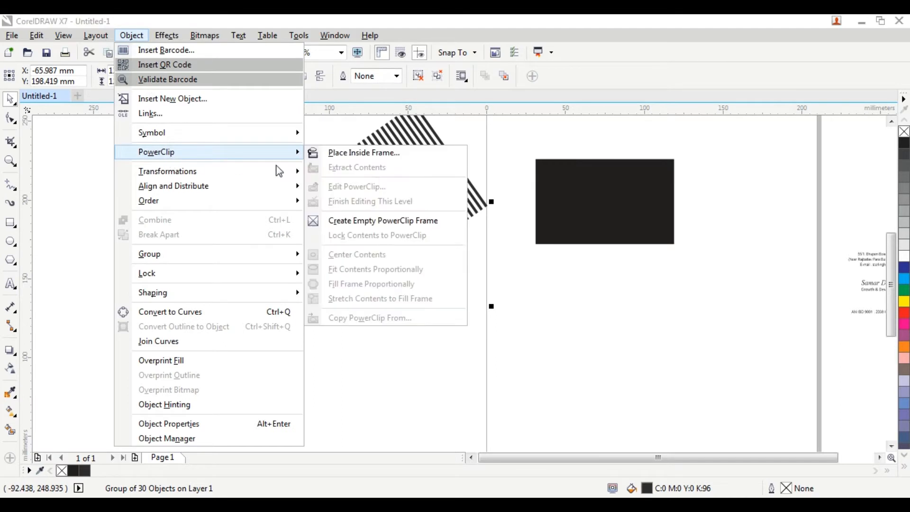
{"action": "left_click", "coordinate": [371, 154]}
{"action": "left_click", "coordinate": [607, 187]}
{"action": "scroll", "coordinate": [630, 191], "scroll_direction": "up", "scroll_amount": 1}
{"action": "left_click", "coordinate": [785, 173]}
{"action": "left_click", "coordinate": [636, 186]}
{"action": "left_click_drag", "start_coordinate": [762, 138], "coordinate": [706, 107]}
Edit the PowerClip contents, enlarge the strip group about its centre to about 124.2%, and finish editing
{"action": "double_click", "coordinate": [571, 229]}
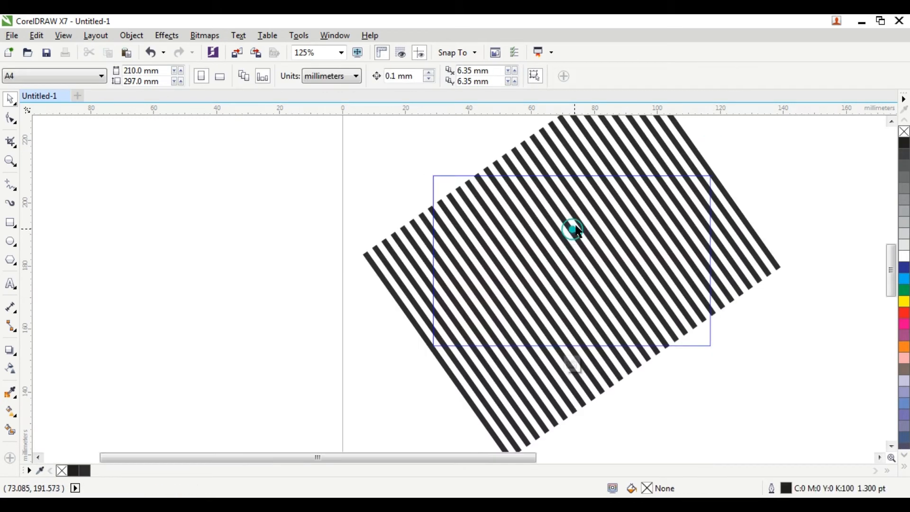
{"action": "scroll", "coordinate": [814, 168], "scroll_direction": "down", "scroll_amount": 1}
{"action": "left_click", "coordinate": [715, 139]}
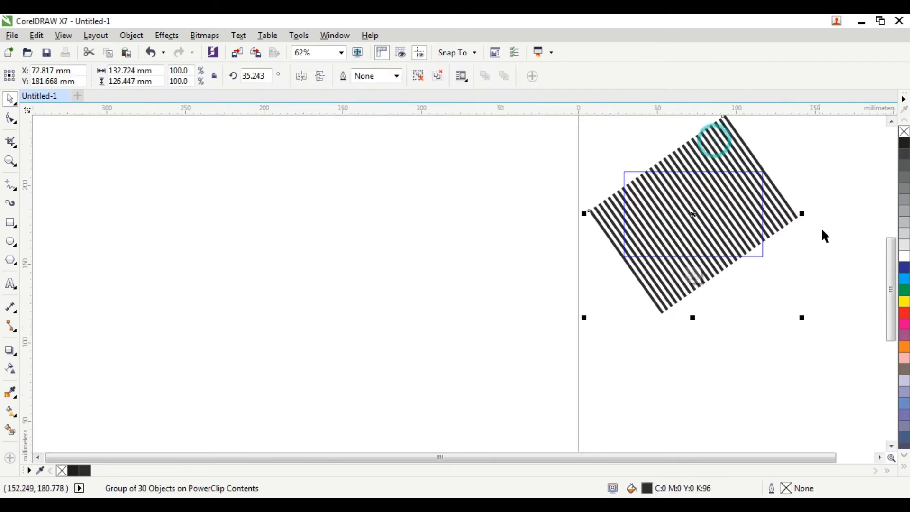
{"action": "left_click_drag", "start_coordinate": [804, 319], "coordinate": [826, 342]}
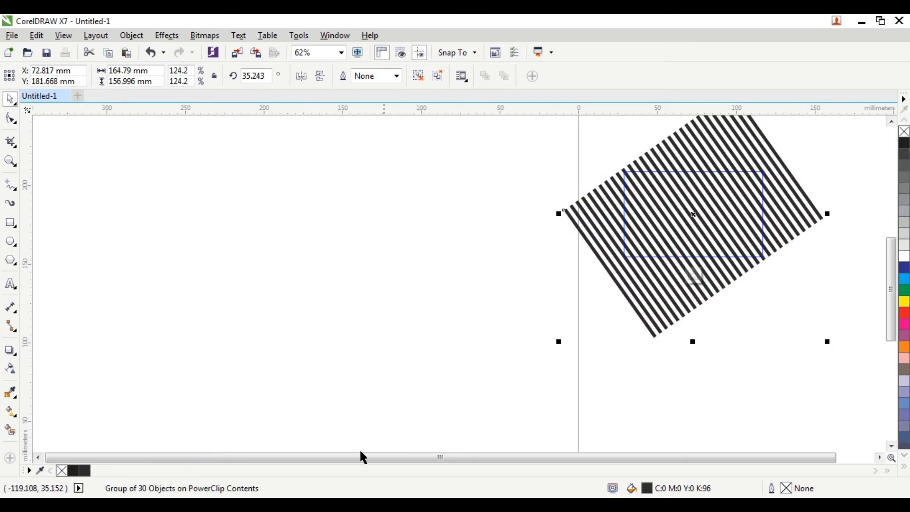
{"action": "scroll", "coordinate": [622, 315], "scroll_direction": "down", "scroll_amount": 2}
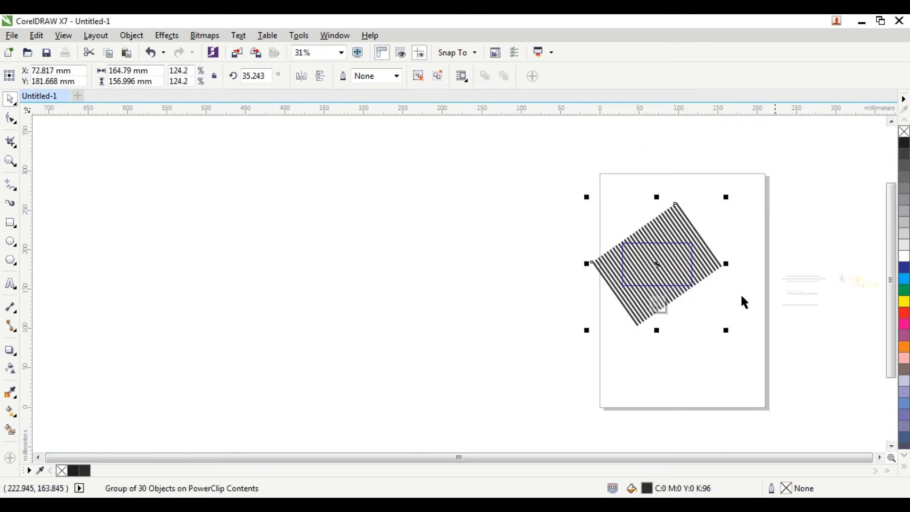
{"action": "left_click", "coordinate": [661, 305]}
{"action": "scroll", "coordinate": [671, 255], "scroll_direction": "up", "scroll_amount": 4}
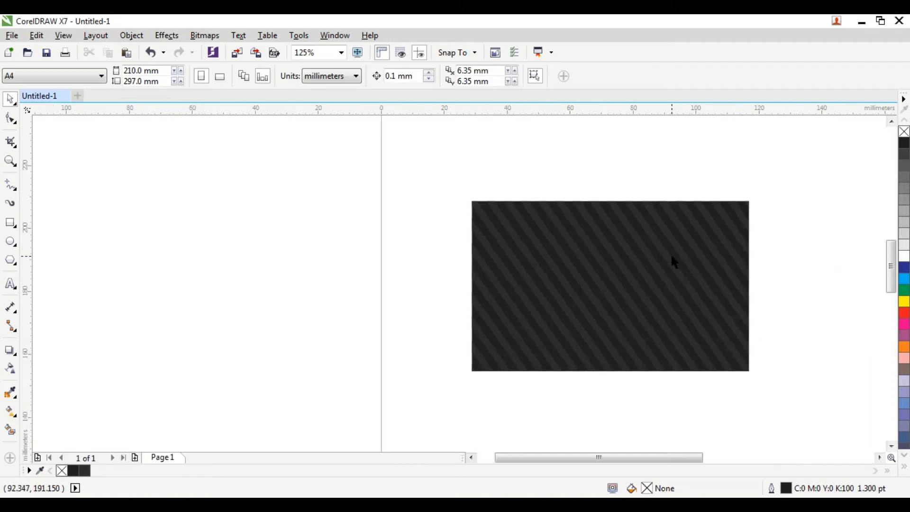
Edit the PowerClip contents again, scaling the strip group to about 99.7% and rotating it to about 18.3 degrees
{"action": "double_click", "coordinate": [662, 265]}
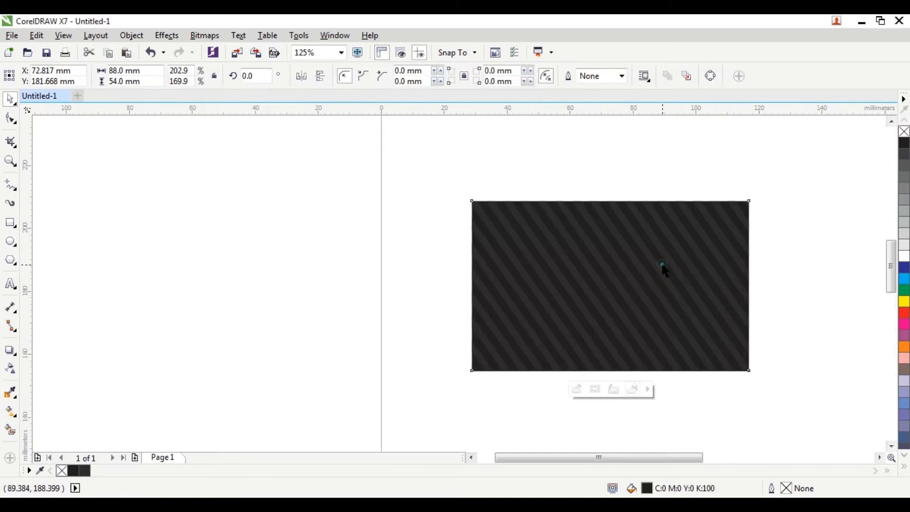
{"action": "scroll", "coordinate": [686, 261], "scroll_direction": "down", "scroll_amount": 1}
{"action": "left_click", "coordinate": [673, 181]}
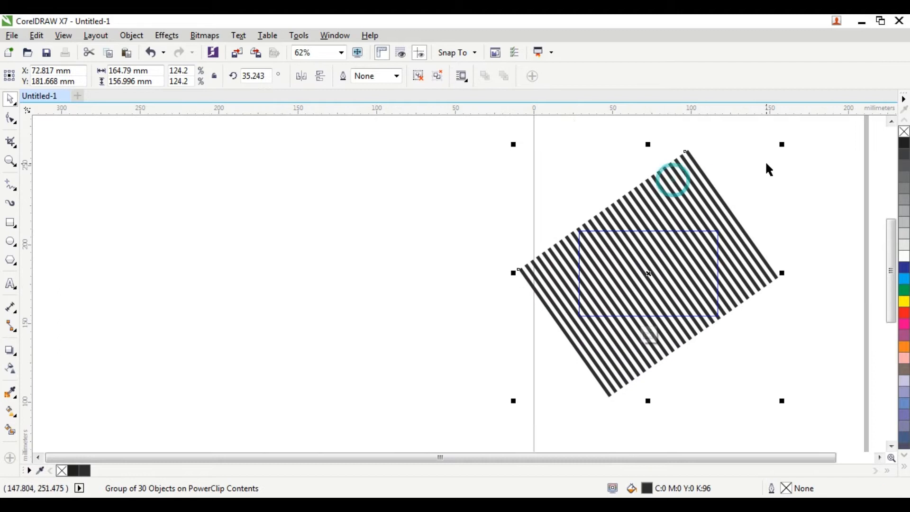
{"action": "left_click_drag", "start_coordinate": [782, 147], "coordinate": [777, 210]}
{"action": "left_click", "coordinate": [682, 202]}
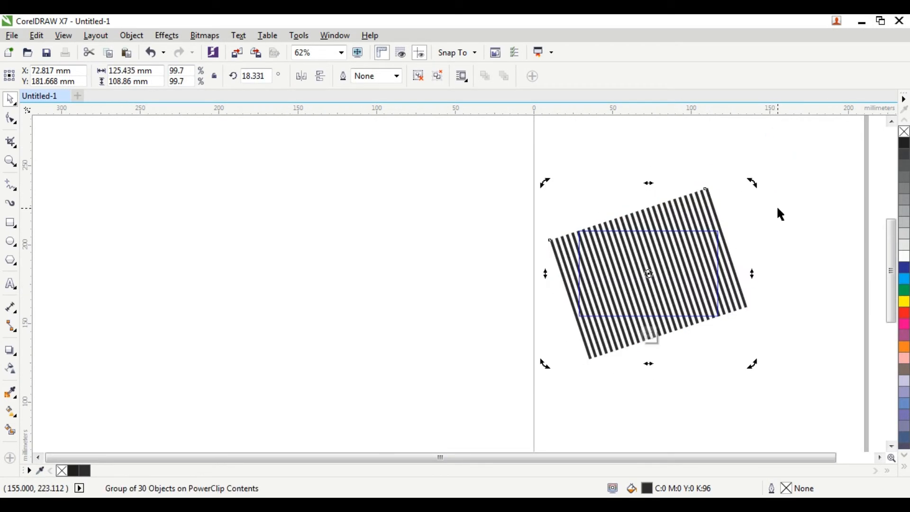
{"action": "left_click", "coordinate": [652, 335]}
{"action": "left_click", "coordinate": [357, 310]}
Draw a rectangle about 20.4 by 30.4 mm over the upper-right corner of the striped card
{"action": "scroll", "coordinate": [670, 256], "scroll_direction": "up", "scroll_amount": 2}
{"action": "scroll", "coordinate": [670, 256], "scroll_direction": "down", "scroll_amount": 4}
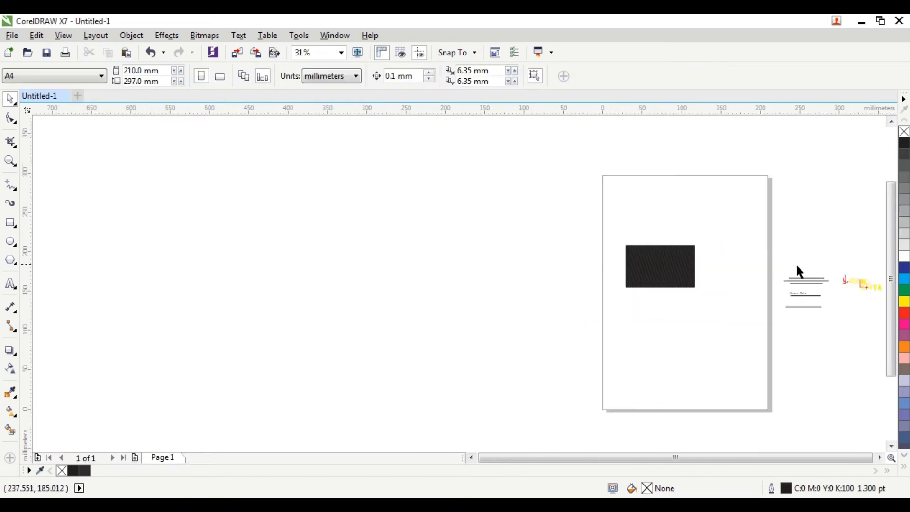
{"action": "scroll", "coordinate": [797, 267], "scroll_direction": "up", "scroll_amount": 2}
{"action": "scroll", "coordinate": [569, 261], "scroll_direction": "up", "scroll_amount": 2}
{"action": "scroll", "coordinate": [532, 199], "scroll_direction": "up", "scroll_amount": 1}
{"action": "scroll", "coordinate": [532, 202], "scroll_direction": "down", "scroll_amount": 1}
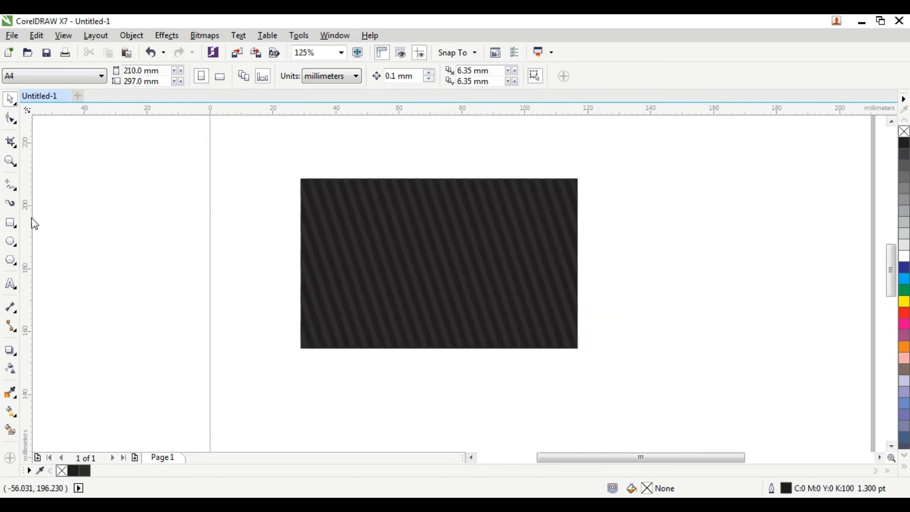
{"action": "left_click", "coordinate": [5, 223]}
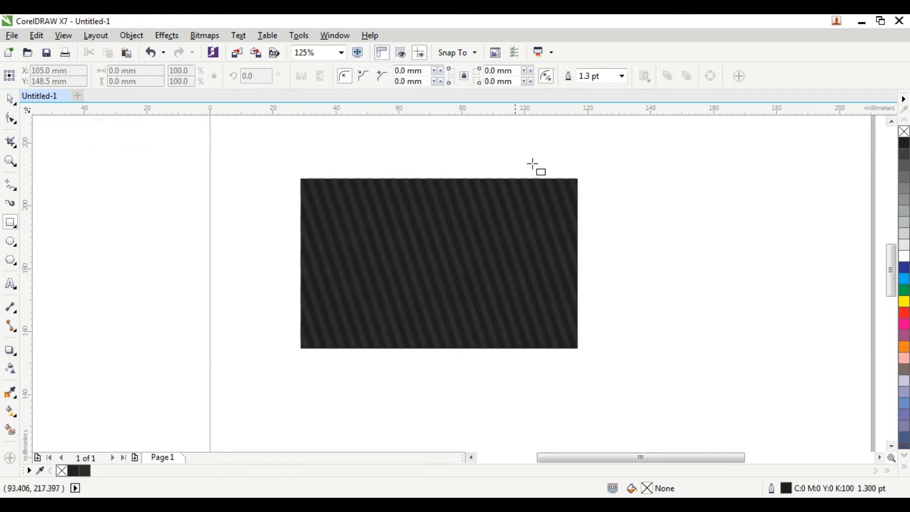
{"action": "left_click_drag", "start_coordinate": [579, 177], "coordinate": [514, 275]}
Fill the corner rectangle with deep yellow (C0 M20 Y100 K0) and remove its outline
{"action": "left_click", "coordinate": [905, 468]}
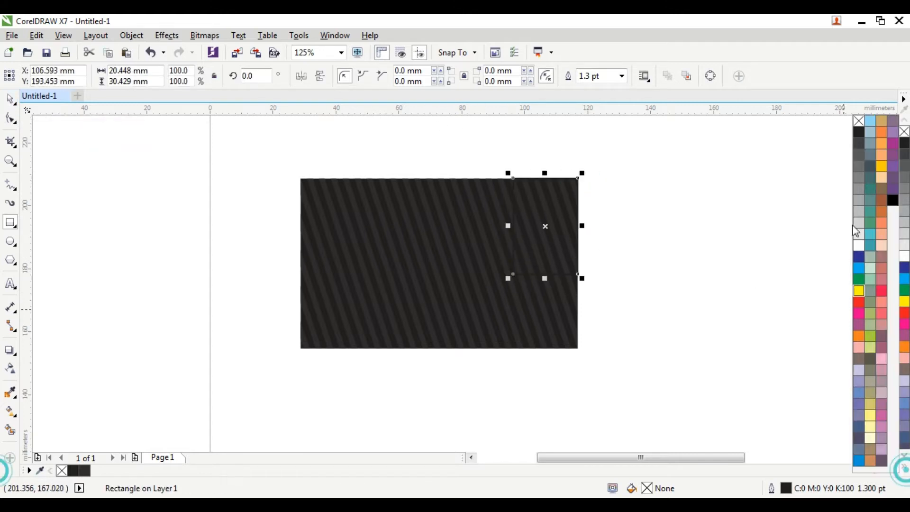
{"action": "left_click", "coordinate": [883, 166]}
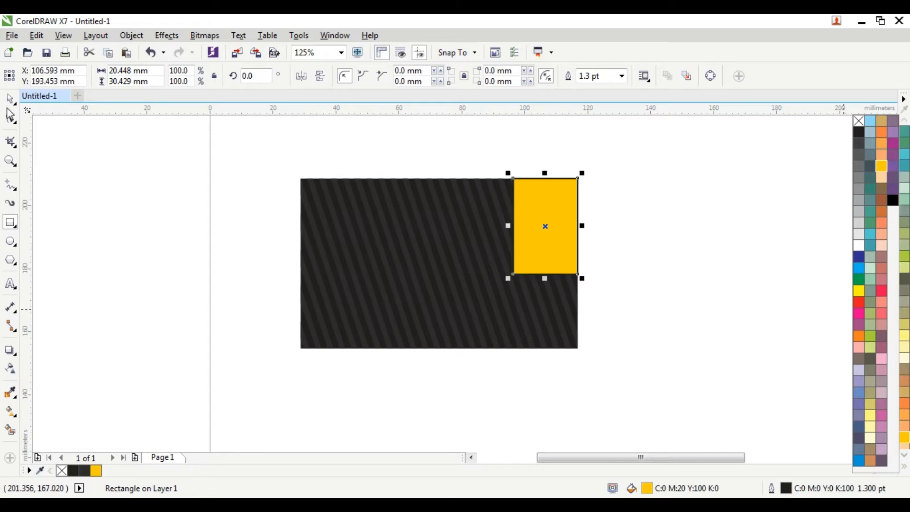
{"action": "left_click", "coordinate": [905, 471]}
{"action": "right_click", "coordinate": [859, 122]}
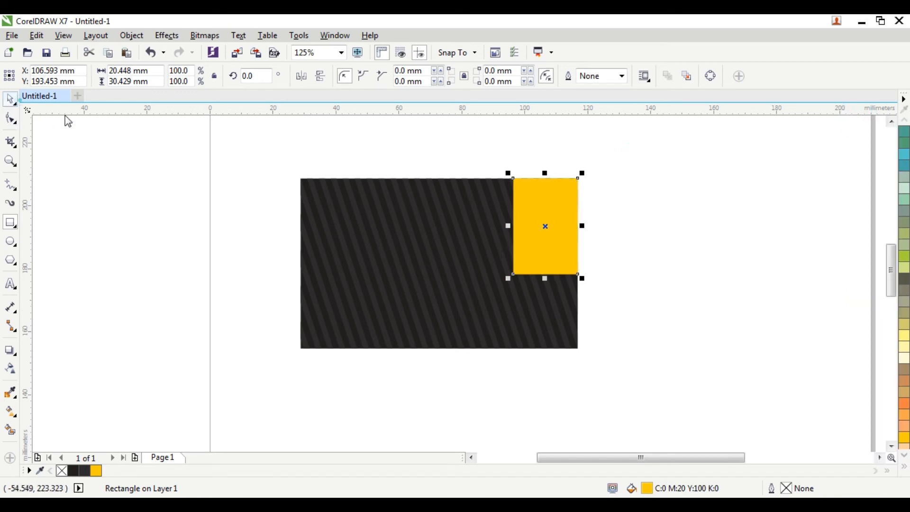
{"action": "left_click", "coordinate": [156, 158]}
Convert the yellow corner rectangle to curves
{"action": "scroll", "coordinate": [542, 201], "scroll_direction": "up", "scroll_amount": 2}
{"action": "right_click", "coordinate": [541, 201]}
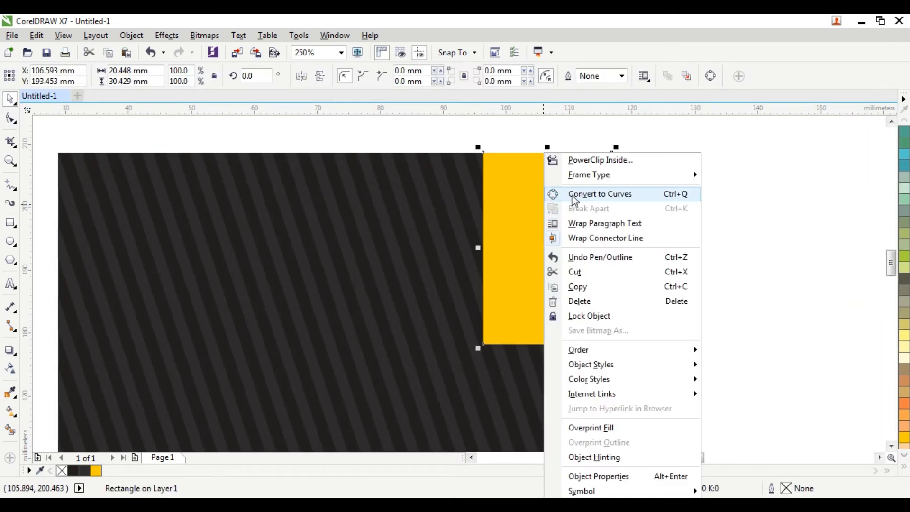
{"action": "left_click", "coordinate": [581, 195]}
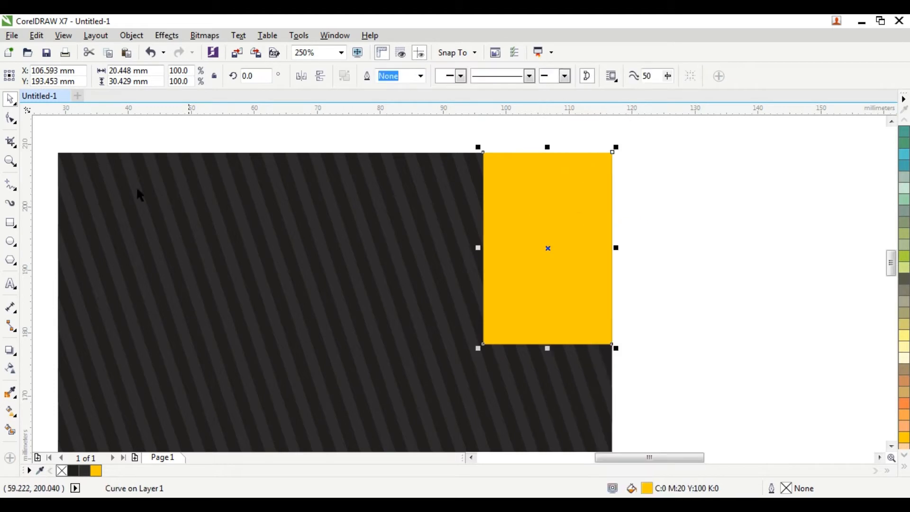
Delete the yellow shape's lower-left node and move its lower-right node about 7 mm down along the card's edge
{"action": "left_click", "coordinate": [10, 118]}
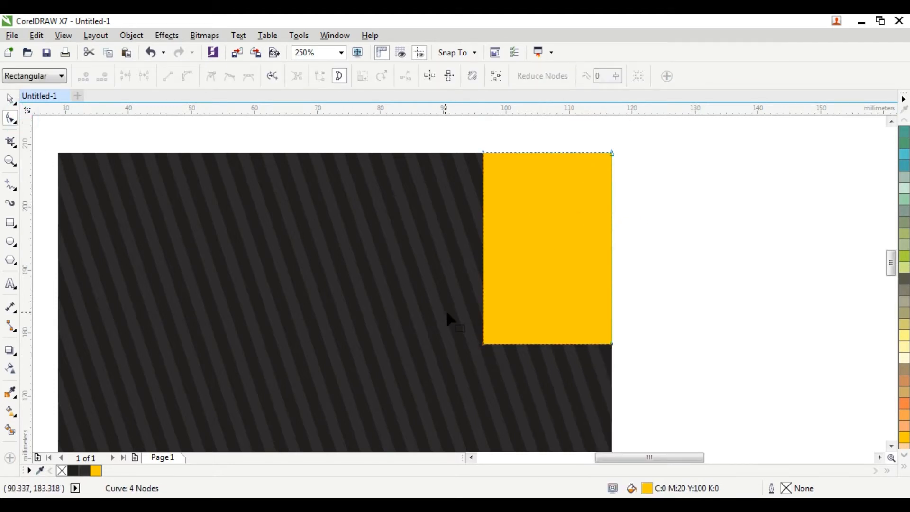
{"action": "left_click_drag", "start_coordinate": [444, 309], "coordinate": [495, 357]}
{"action": "key", "text": "Delete"}
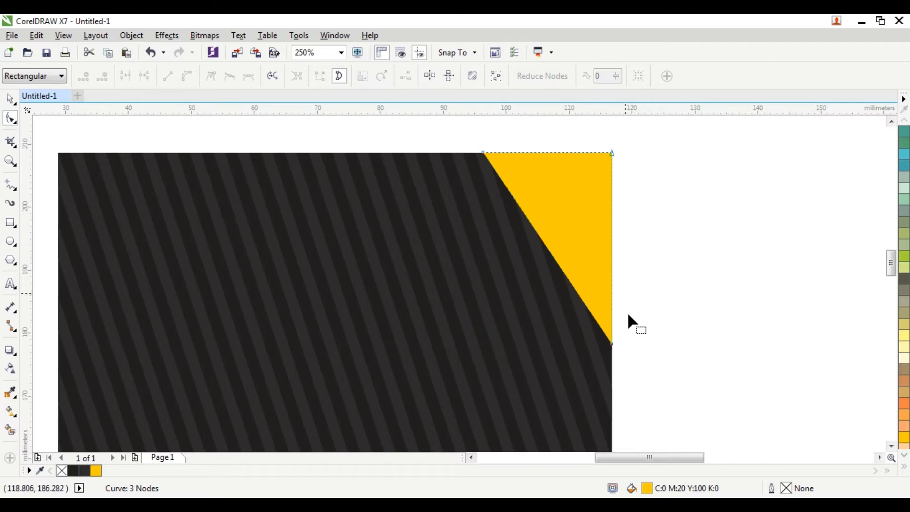
{"action": "left_click_drag", "start_coordinate": [612, 344], "coordinate": [613, 387]}
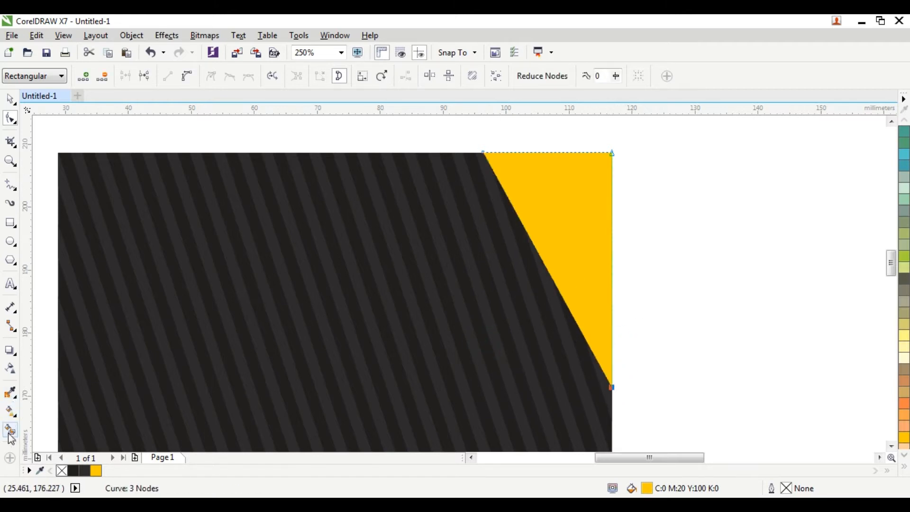
Apply a fountain fill running down the yellow triangle from its upper edge and set the end colour to deep yellow (C0 M20 Y100 K0)
{"action": "left_click", "coordinate": [12, 412]}
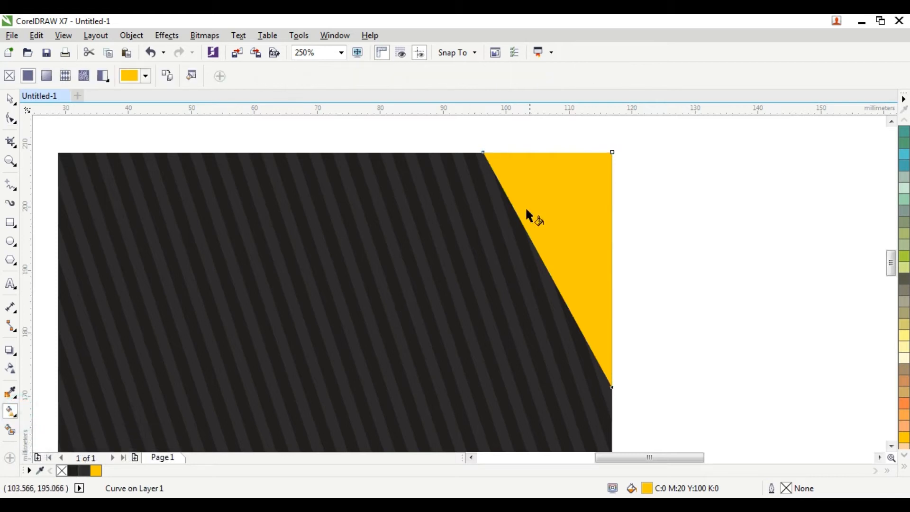
{"action": "left_click_drag", "start_coordinate": [558, 151], "coordinate": [583, 327]}
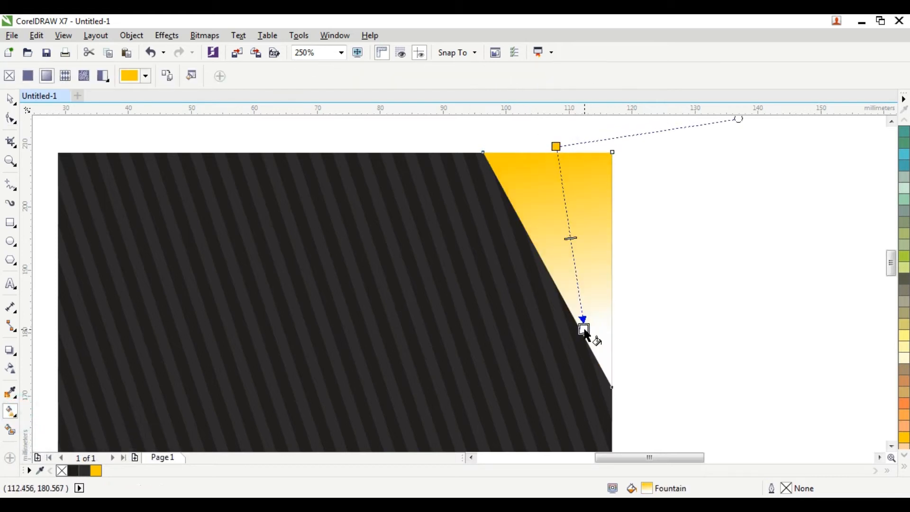
{"action": "left_click", "coordinate": [904, 468]}
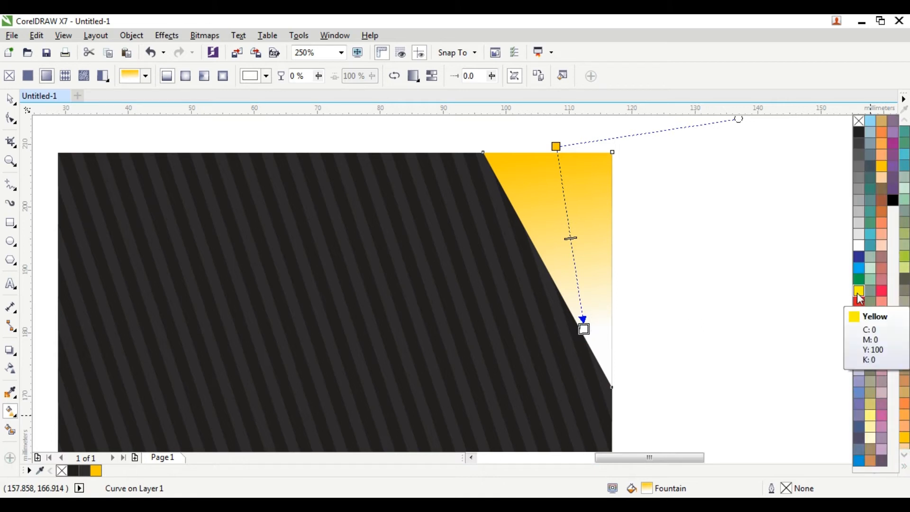
{"action": "left_click", "coordinate": [881, 166]}
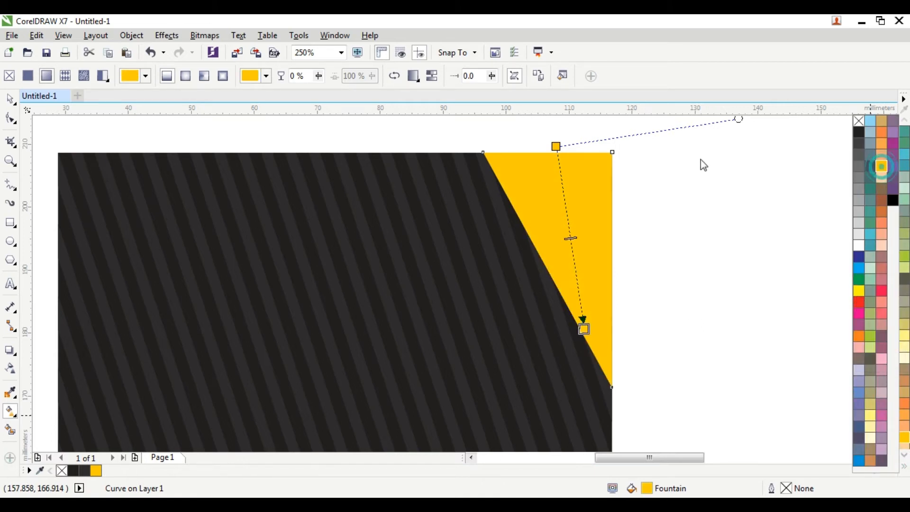
Add a yellow (C0 M0 Y100 K0) colour stop at 42% along the triangle's fountain fill
{"action": "double_click", "coordinate": [567, 212]}
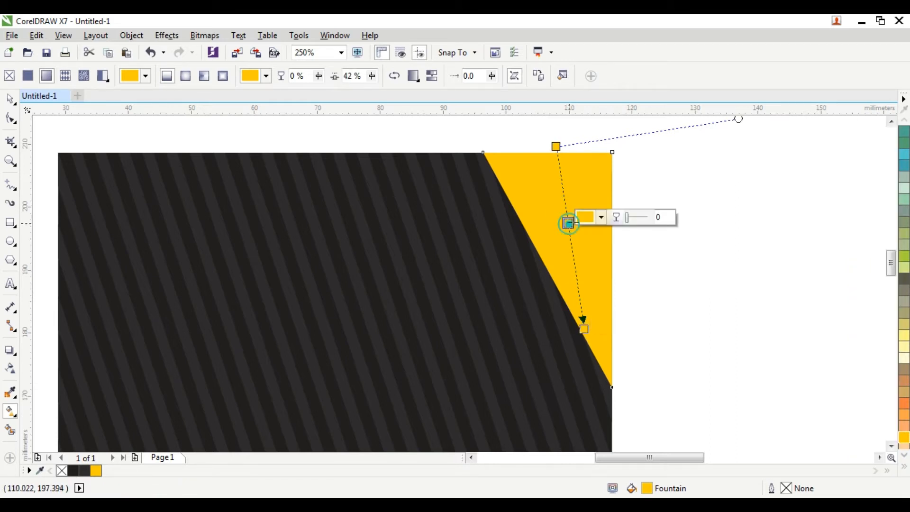
{"action": "left_click", "coordinate": [903, 463]}
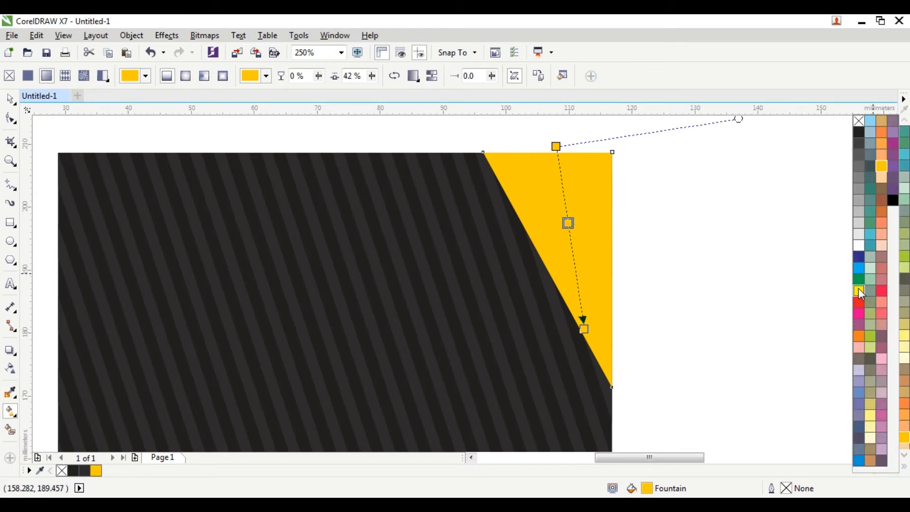
{"action": "left_click", "coordinate": [859, 291]}
Move the fountain fill's end to the triangle's lower tip and add a black colour stop at 86%
{"action": "left_click", "coordinate": [583, 328]}
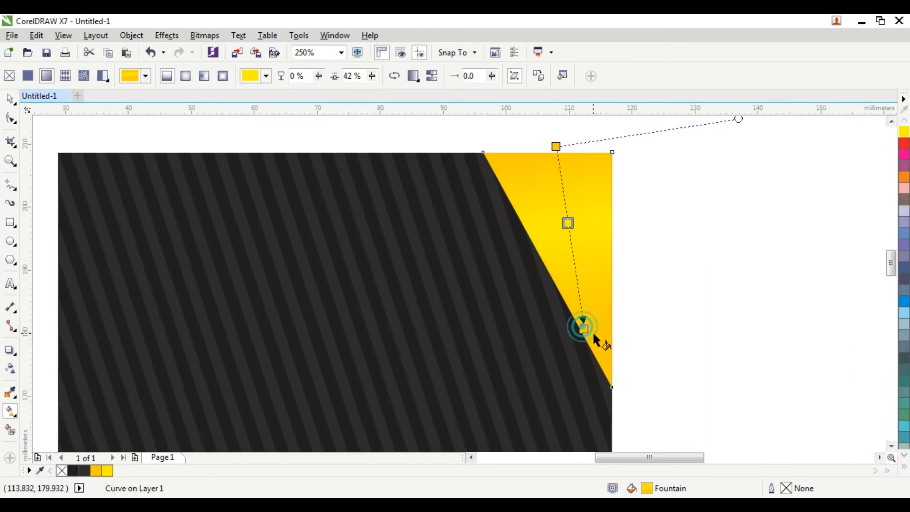
{"action": "left_click_drag", "start_coordinate": [584, 329], "coordinate": [612, 387]}
{"action": "double_click", "coordinate": [603, 346]}
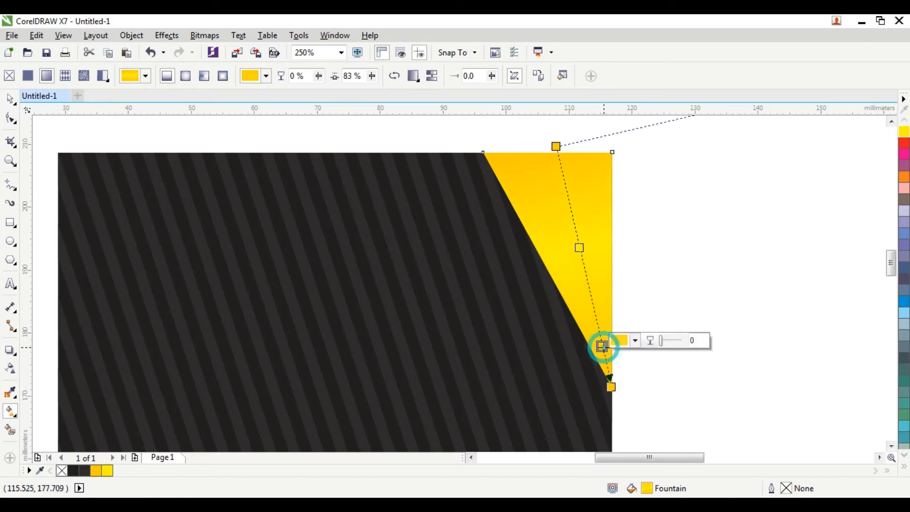
{"action": "left_click_drag", "start_coordinate": [606, 354], "coordinate": [606, 355]}
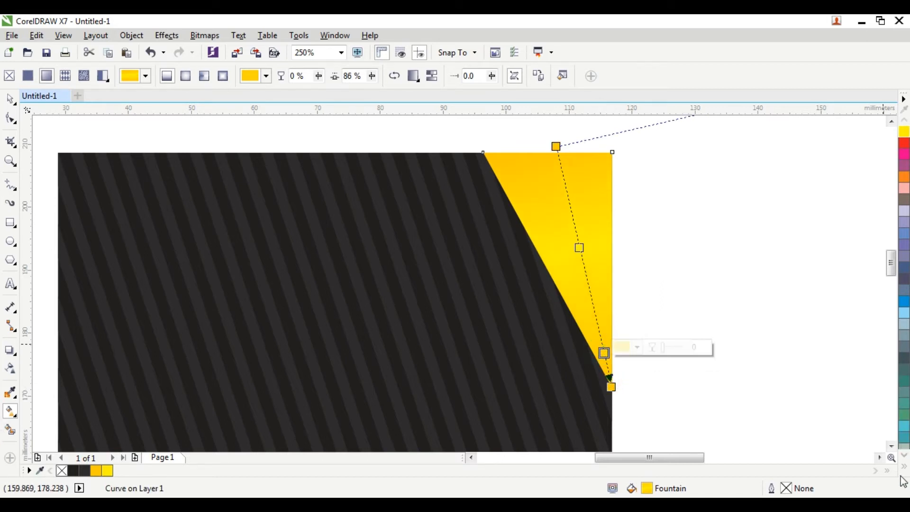
{"action": "left_click", "coordinate": [904, 451]}
{"action": "left_click", "coordinate": [858, 132]}
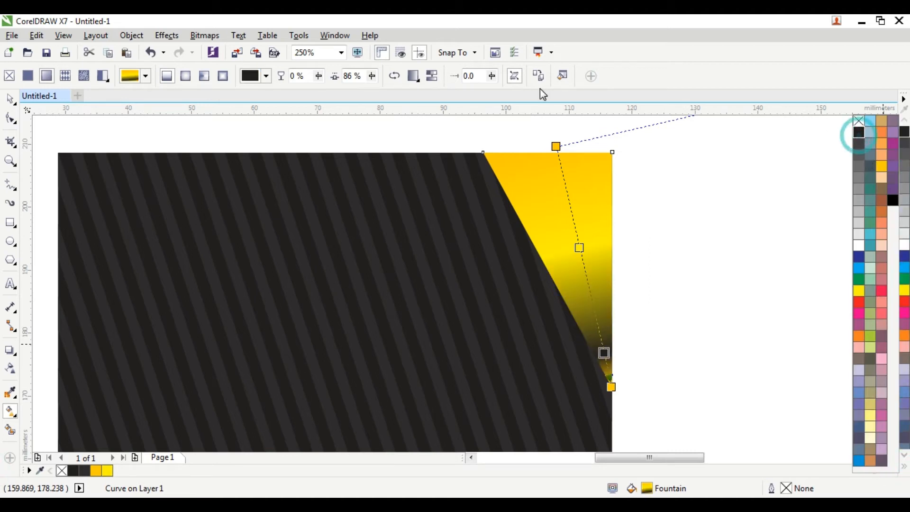
Extend the fountain fill's end past the triangle's lower tip and shift the black stop back to 68%
{"action": "left_click", "coordinate": [604, 353]}
{"action": "left_click_drag", "start_coordinate": [612, 386], "coordinate": [618, 404]}
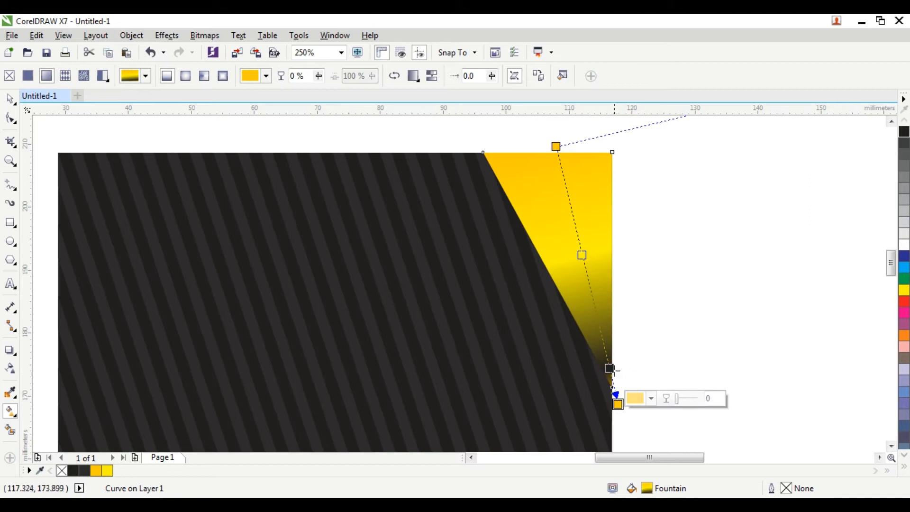
{"action": "mouse_move", "coordinate": [609, 365]}
{"action": "left_mouse_down"}
{"action": "mouse_move", "coordinate": [601, 336]}
{"action": "mouse_move", "coordinate": [603, 349]}
{"action": "left_mouse_up"}
{"action": "scroll", "coordinate": [620, 386], "scroll_direction": "down", "scroll_amount": 2}
{"action": "left_click_drag", "start_coordinate": [619, 394], "coordinate": [623, 405]}
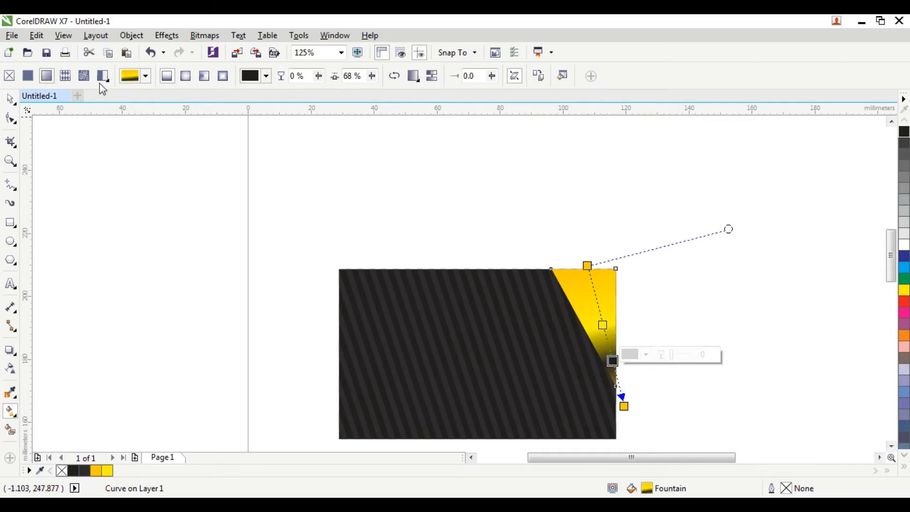
{"action": "left_click", "coordinate": [10, 99]}
{"action": "left_click", "coordinate": [415, 215]}
Reopen the triangle's fountain fill, lengthen it slightly beyond the card edge and shift the yellow and black stops upward
{"action": "scroll", "coordinate": [616, 370], "scroll_direction": "up", "scroll_amount": 2}
{"action": "left_click", "coordinate": [599, 319]}
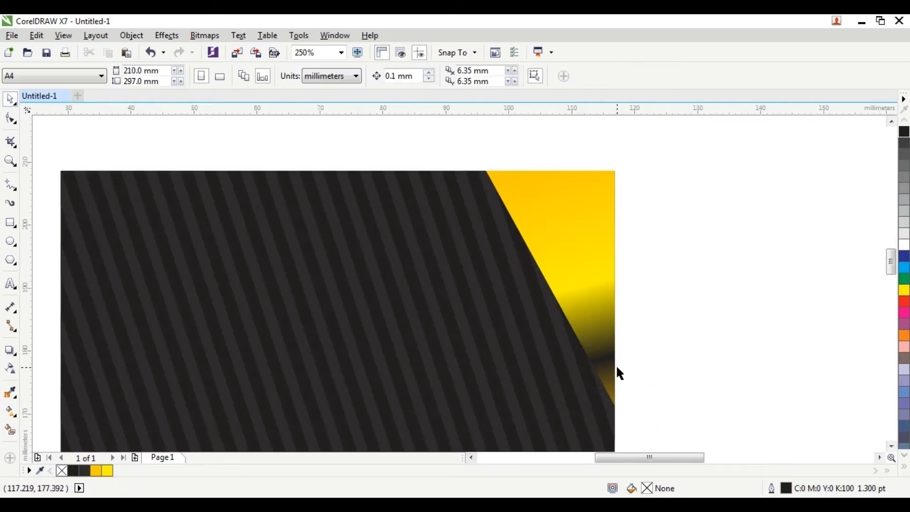
{"action": "left_click", "coordinate": [10, 411]}
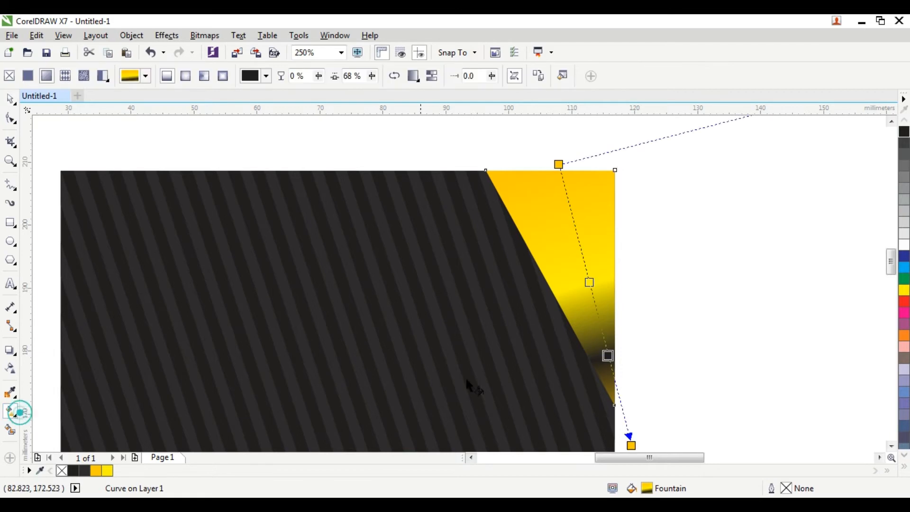
{"action": "scroll", "coordinate": [546, 370], "scroll_direction": "down", "scroll_amount": 2}
{"action": "scroll", "coordinate": [588, 412], "scroll_direction": "up", "scroll_amount": 2}
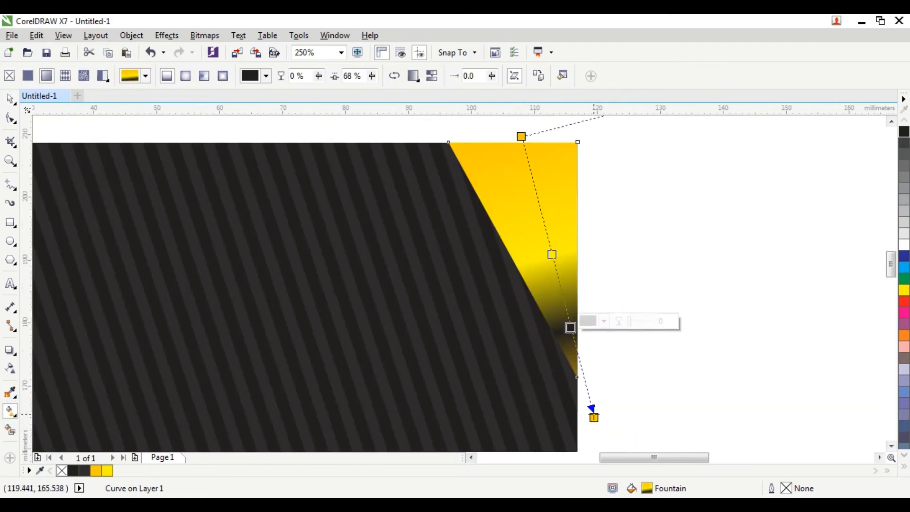
{"action": "left_click_drag", "start_coordinate": [593, 416], "coordinate": [597, 431]}
{"action": "left_click_drag", "start_coordinate": [553, 261], "coordinate": [547, 236]}
{"action": "mouse_move", "coordinate": [573, 336]}
{"action": "left_mouse_down"}
{"action": "mouse_move", "coordinate": [569, 317]}
{"action": "mouse_move", "coordinate": [571, 328]}
{"action": "left_mouse_up"}
Shorten the fountain fill to end just below the triangle's tip, rebalance its stops and start it inside the upper edge
{"action": "left_click_drag", "start_coordinate": [599, 434], "coordinate": [575, 383]}
{"action": "left_click_drag", "start_coordinate": [556, 300], "coordinate": [564, 331]}
{"action": "left_click_drag", "start_coordinate": [577, 387], "coordinate": [582, 397]}
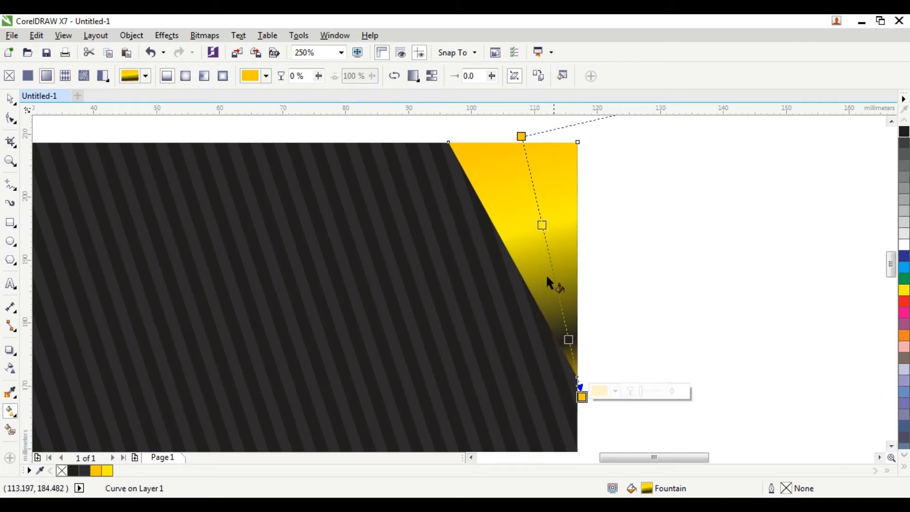
{"action": "left_click_drag", "start_coordinate": [540, 224], "coordinate": [548, 249]}
{"action": "left_click_drag", "start_coordinate": [522, 137], "coordinate": [525, 152]}
{"action": "left_click", "coordinate": [14, 97]}
{"action": "left_click", "coordinate": [818, 315]}
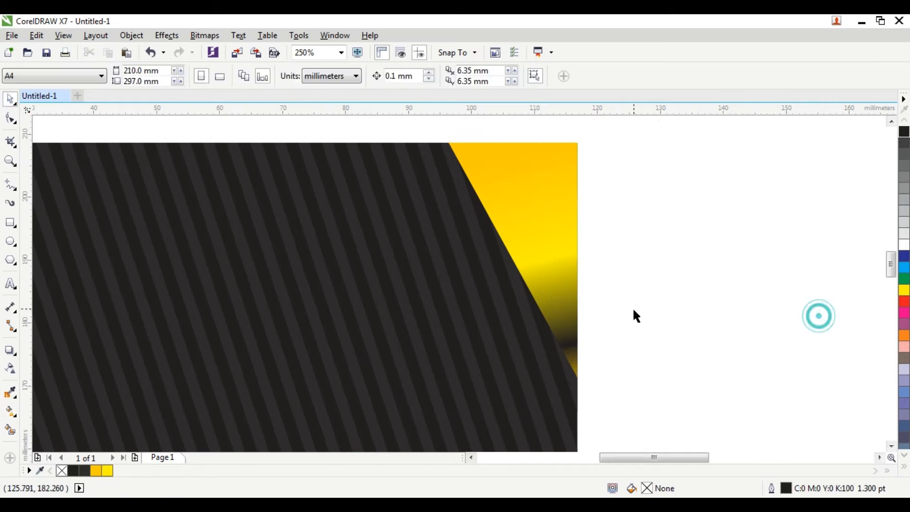
Mirror a copy of the triangle vertically into the card's lower-right corner, narrow it and stretch it to about 30.7 mm high
{"action": "scroll", "coordinate": [633, 306], "scroll_direction": "down", "scroll_amount": 1}
{"action": "left_click", "coordinate": [581, 271]}
{"action": "left_click_drag", "start_coordinate": [573, 222], "coordinate": [598, 401]}
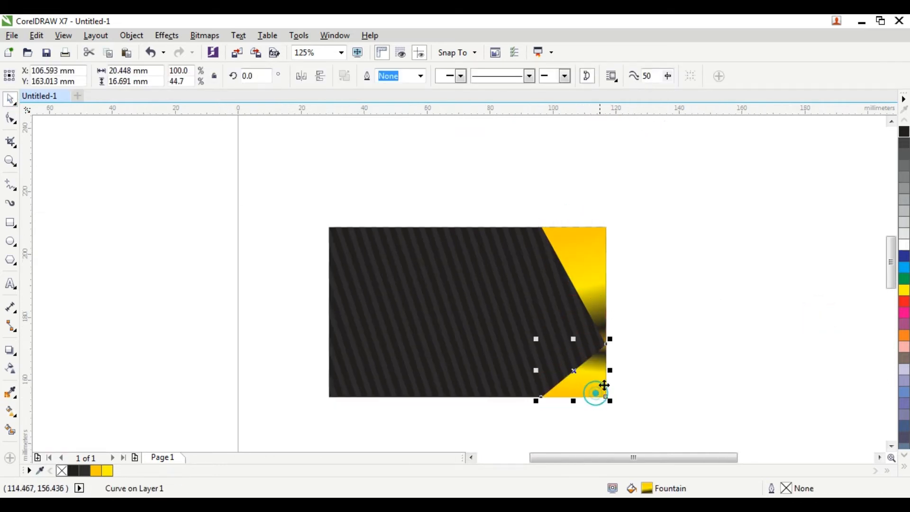
{"action": "scroll", "coordinate": [604, 386], "scroll_direction": "up", "scroll_amount": 1}
{"action": "left_click_drag", "start_coordinate": [471, 364], "coordinate": [493, 364]}
{"action": "left_click_drag", "start_coordinate": [550, 304], "coordinate": [555, 216]}
Bring the upper yellow triangle to the front of the mirrored copy
{"action": "left_click", "coordinate": [688, 193]}
{"action": "left_click", "coordinate": [560, 165]}
{"action": "key", "text": "shift+Page_Up"}
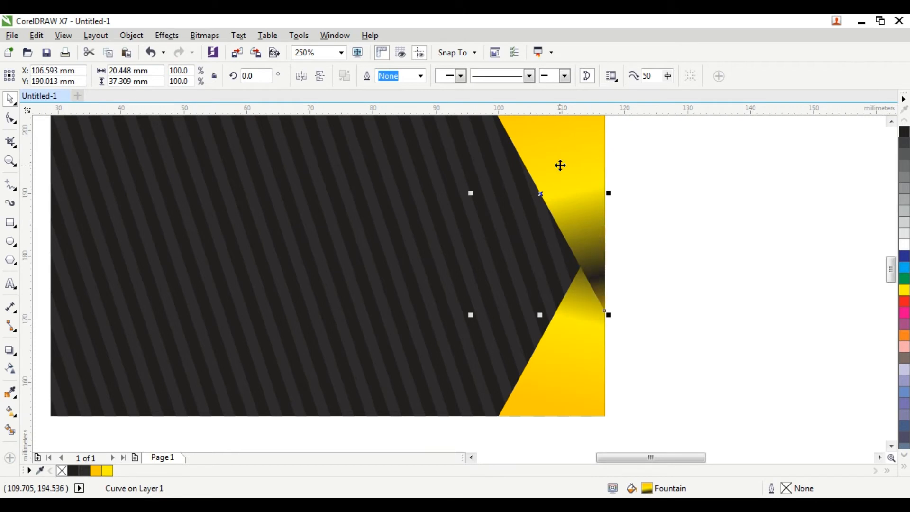
Narrow both yellow triangles together toward the card's right edge, making the lower one about 14.2 mm wide
{"action": "scroll", "coordinate": [684, 297], "scroll_direction": "down", "scroll_amount": 2}
{"action": "left_click", "coordinate": [695, 239]}
{"action": "left_click_drag", "start_coordinate": [705, 153], "coordinate": [531, 363]}
{"action": "left_click_drag", "start_coordinate": [576, 271], "coordinate": [585, 271]}
{"action": "left_click", "coordinate": [726, 243]}
Widen the upper yellow triangle to about 20 mm, keeping its right side on the card's edge
{"action": "left_click", "coordinate": [634, 234]}
{"action": "left_click", "coordinate": [583, 240]}
{"action": "left_click", "coordinate": [734, 205]}
{"action": "left_click", "coordinate": [620, 212]}
{"action": "left_click_drag", "start_coordinate": [586, 245], "coordinate": [576, 245]}
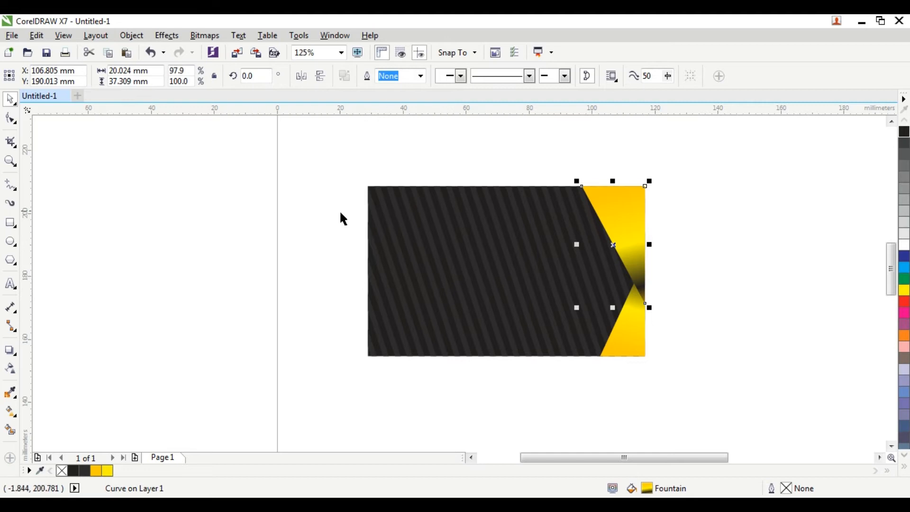
Reverse the lower triangle's fountain fill so it runs from above its tip down past the card's bottom edge
{"action": "scroll", "coordinate": [664, 313], "scroll_direction": "up", "scroll_amount": 2}
{"action": "left_click", "coordinate": [599, 320]}
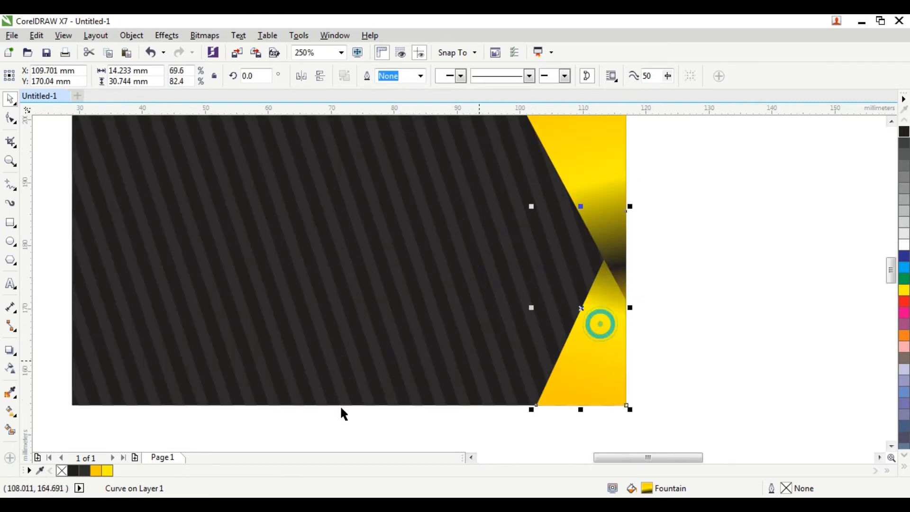
{"action": "left_click", "coordinate": [11, 413]}
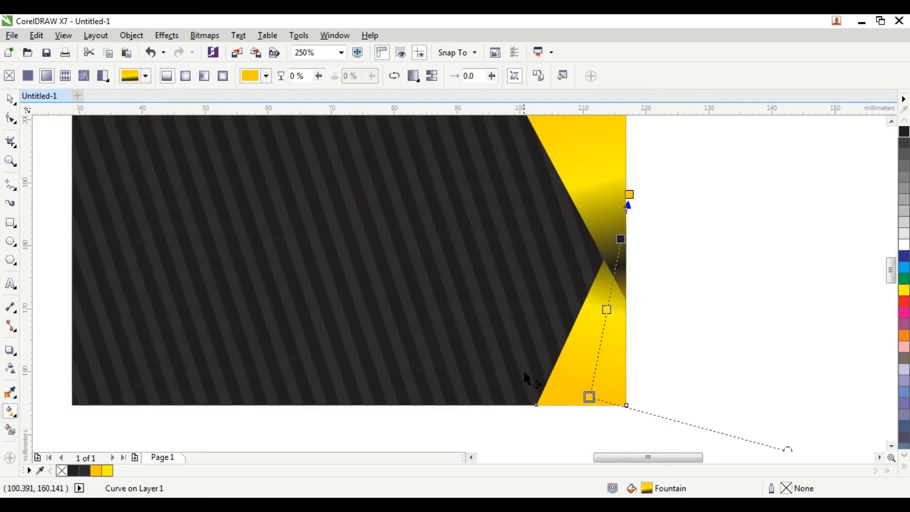
{"action": "left_click_drag", "start_coordinate": [588, 398], "coordinate": [552, 187]}
{"action": "left_click_drag", "start_coordinate": [632, 194], "coordinate": [567, 423]}
{"action": "left_click_drag", "start_coordinate": [551, 186], "coordinate": [617, 211]}
Extend both ends of the lower triangle's fountain fill and move its black stop to 80%, near the card's bottom edge
{"action": "scroll", "coordinate": [621, 298], "scroll_direction": "down", "scroll_amount": 1}
{"action": "left_click_drag", "start_coordinate": [594, 360], "coordinate": [593, 371]}
{"action": "left_click_drag", "start_coordinate": [619, 253], "coordinate": [623, 219]}
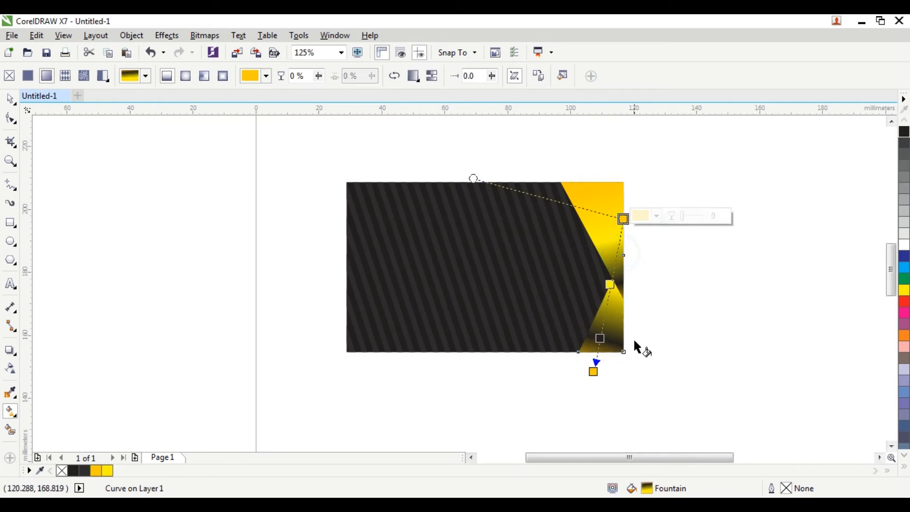
{"action": "left_click_drag", "start_coordinate": [597, 336], "coordinate": [596, 353]}
{"action": "left_click", "coordinate": [595, 354]}
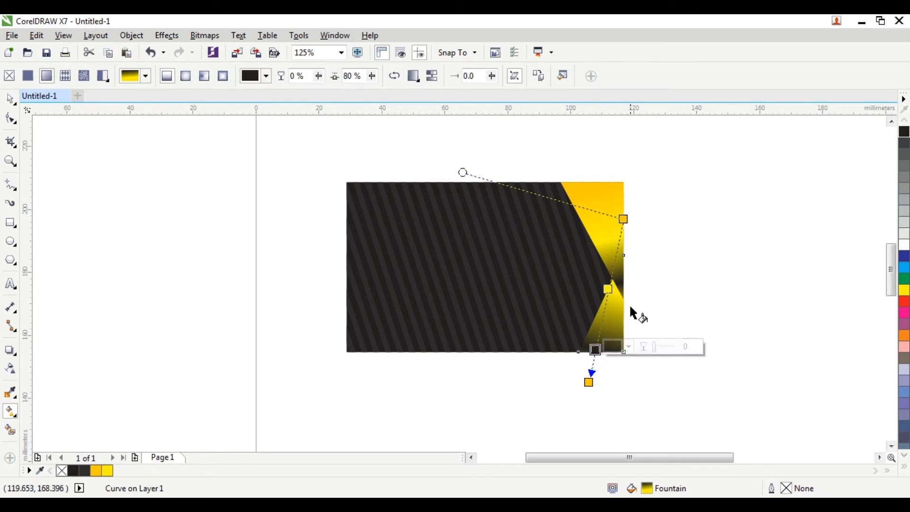
Start the lower triangle's fountain fill at its upper tip and keep the black stop on the card's bottom edge
{"action": "left_click", "coordinate": [608, 289]}
{"action": "left_click_drag", "start_coordinate": [623, 218], "coordinate": [614, 274]}
{"action": "left_click_drag", "start_coordinate": [592, 370], "coordinate": [595, 353]}
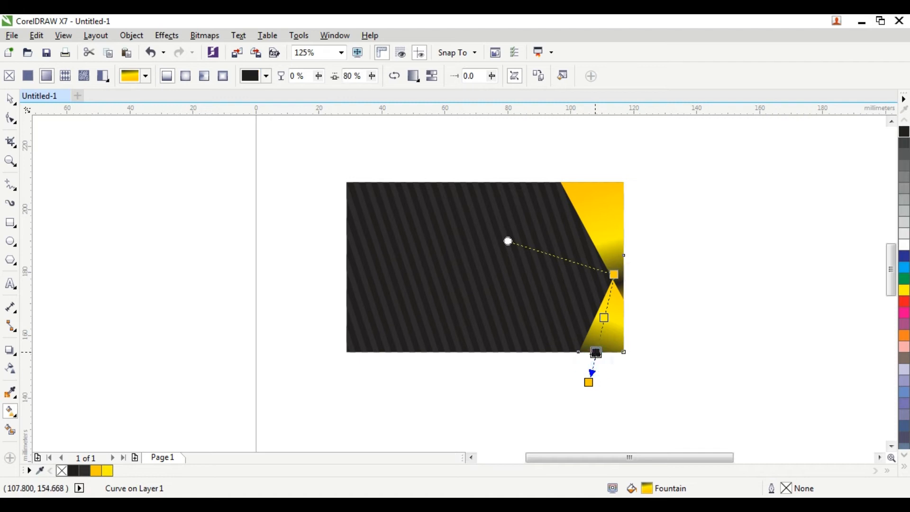
{"action": "left_click", "coordinate": [10, 99]}
{"action": "left_click", "coordinate": [220, 212]}
{"action": "scroll", "coordinate": [262, 264], "scroll_direction": "down", "scroll_amount": 1}
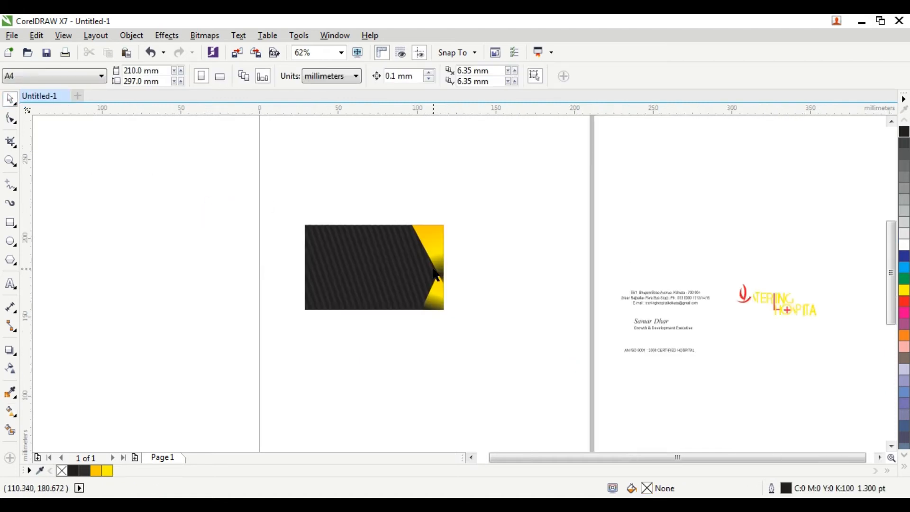
{"action": "scroll", "coordinate": [436, 275], "scroll_direction": "up", "scroll_amount": 1}
{"action": "left_click_drag", "start_coordinate": [504, 148], "coordinate": [381, 370]}
{"action": "left_click", "coordinate": [383, 264]}
{"action": "left_click", "coordinate": [548, 223]}
{"action": "scroll", "coordinate": [442, 233], "scroll_direction": "up", "scroll_amount": 1}
{"action": "scroll", "coordinate": [442, 232], "scroll_direction": "down", "scroll_amount": 1}
Draw a straight line about 58 mm long beside the upper triangle's slanted edge and colour its outline yellow (C0 M0 Y100 K0)
{"action": "left_click", "coordinate": [11, 186]}
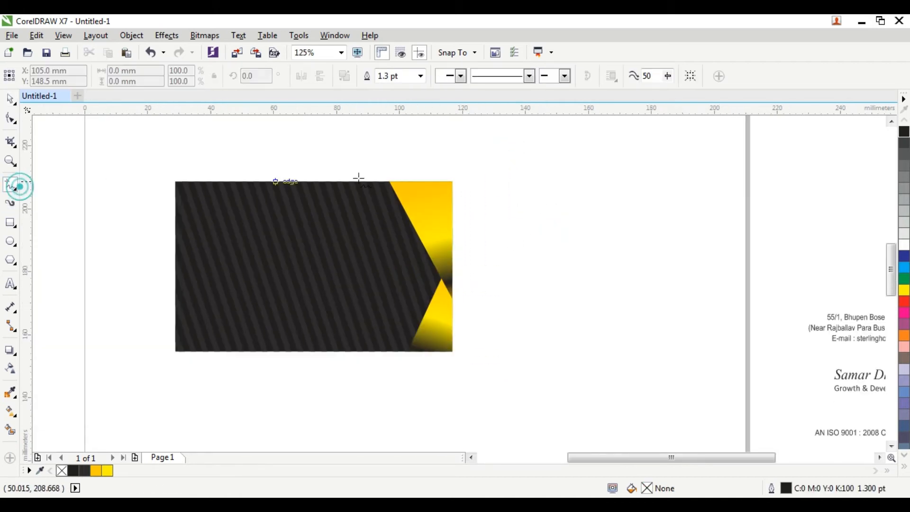
{"action": "left_click", "coordinate": [368, 177]}
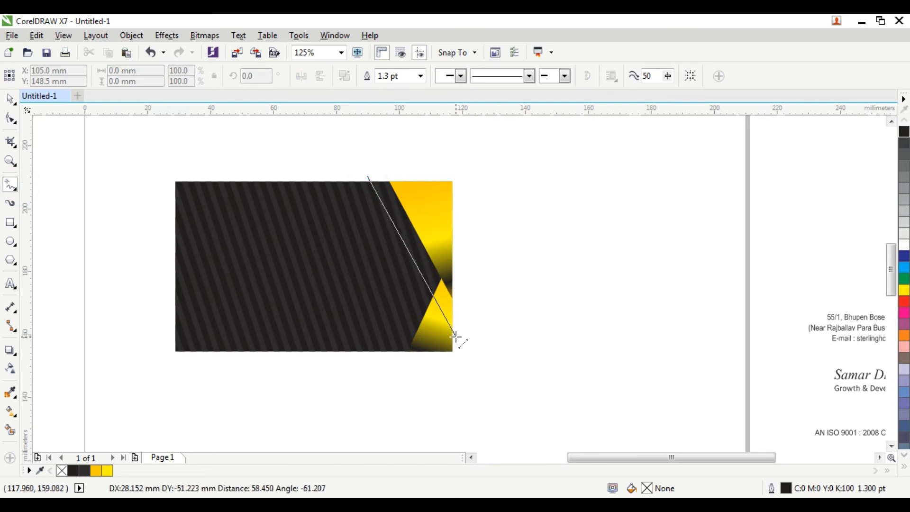
{"action": "left_click", "coordinate": [457, 338]}
{"action": "left_click", "coordinate": [12, 103]}
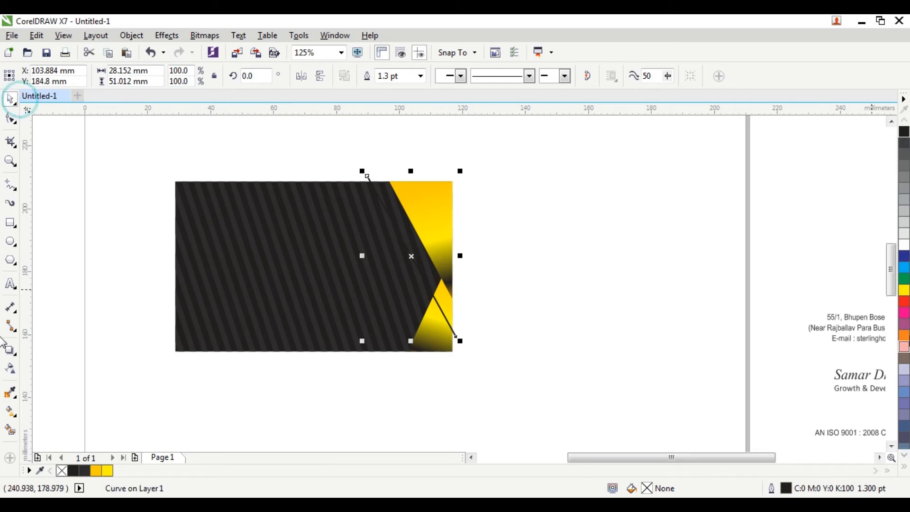
{"action": "right_click", "coordinate": [903, 290]}
Move the yellow line about 1 mm right and 0.8 mm up, closer to the upper triangle
{"action": "scroll", "coordinate": [425, 250], "scroll_direction": "up", "scroll_amount": 2}
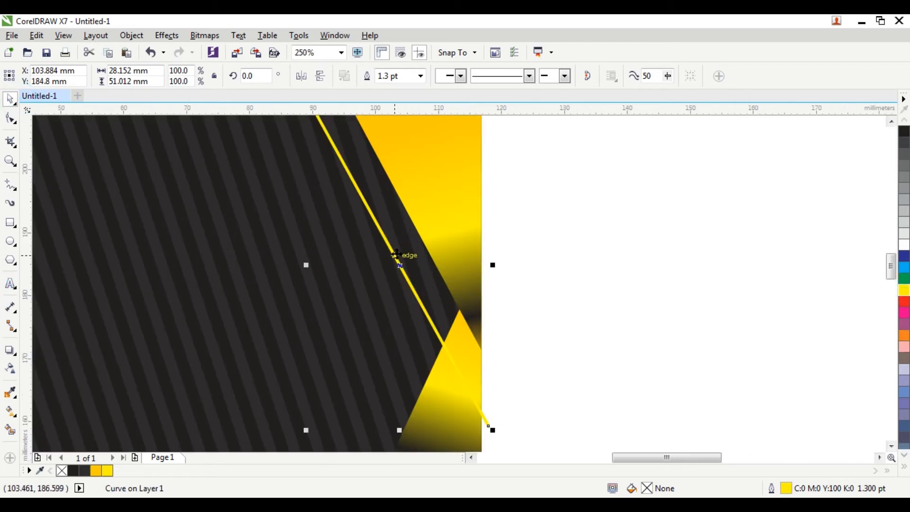
{"action": "left_click_drag", "start_coordinate": [394, 255], "coordinate": [401, 250]}
{"action": "scroll", "coordinate": [513, 327], "scroll_direction": "down", "scroll_amount": 2}
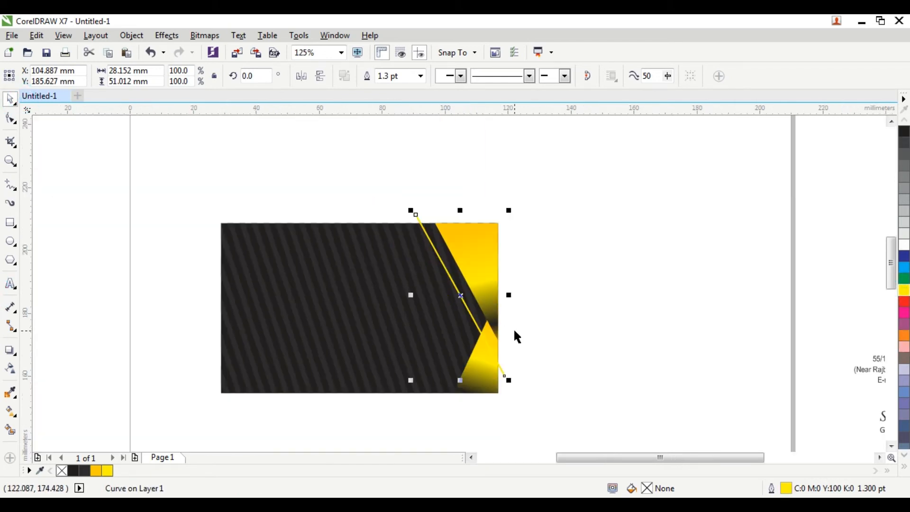
Smart-fill the strip between the yellow line and the upper triangle with blue-grey (C40 M20 Y0 K40)
{"action": "scroll", "coordinate": [506, 312], "scroll_direction": "up", "scroll_amount": 2}
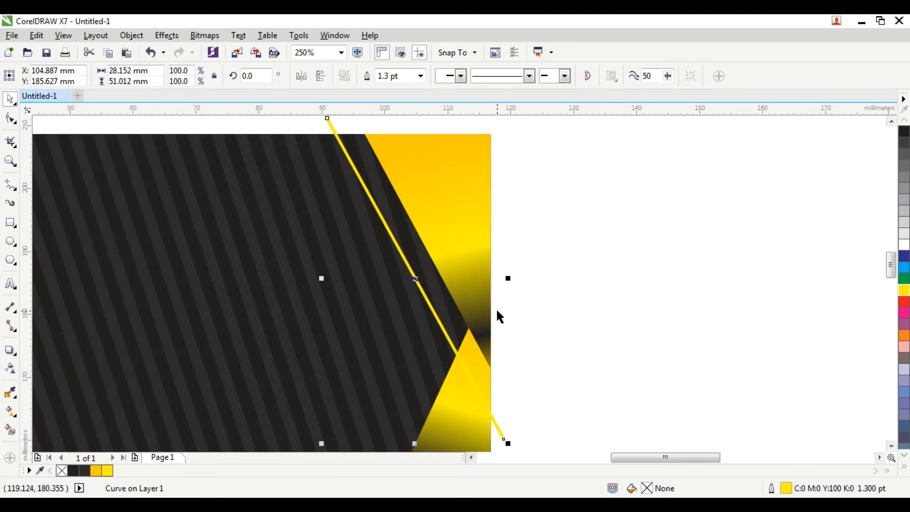
{"action": "left_click", "coordinate": [10, 430]}
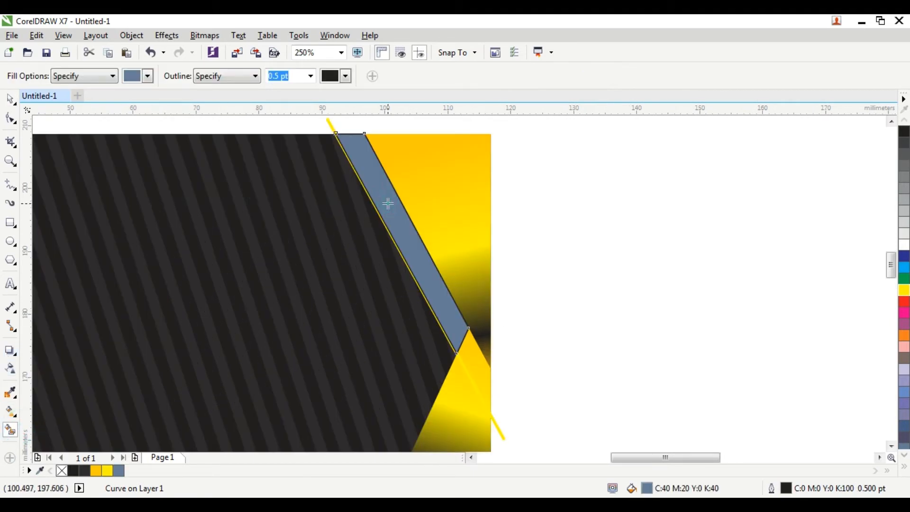
{"action": "left_click", "coordinate": [390, 203]}
{"action": "scroll", "coordinate": [388, 246], "scroll_direction": "down", "scroll_amount": 2}
{"action": "left_click", "coordinate": [9, 100]}
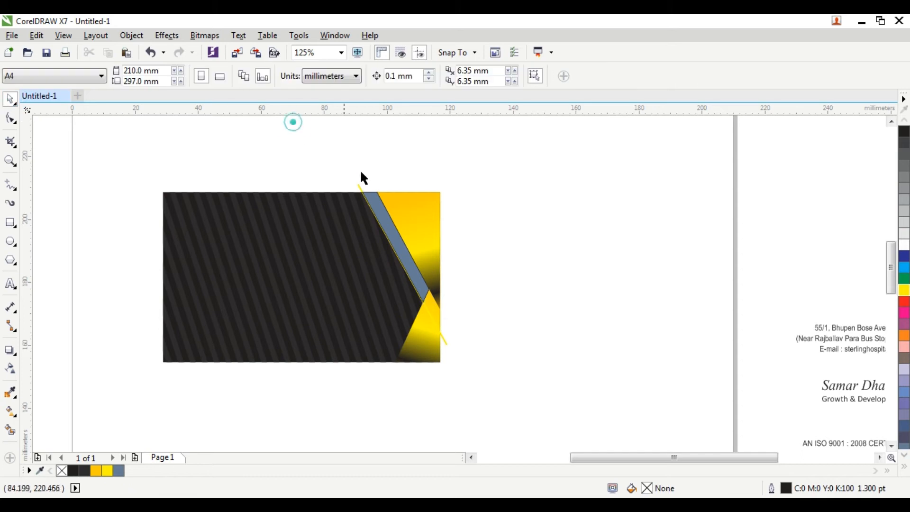
Delete the yellow guide line and remove the outline of the blue-grey strip
{"action": "scroll", "coordinate": [360, 168], "scroll_direction": "up", "scroll_amount": 4}
{"action": "left_click", "coordinate": [361, 168]}
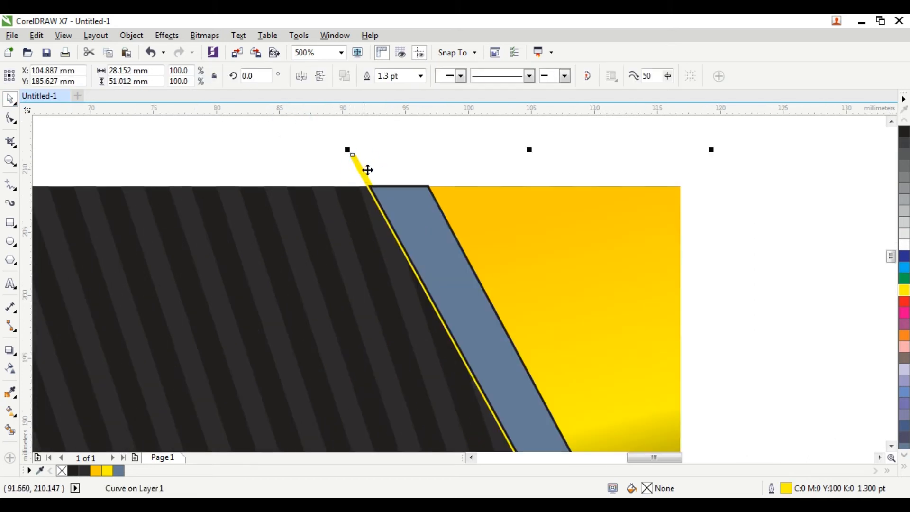
{"action": "key", "text": "Delete"}
{"action": "left_click", "coordinate": [411, 201]}
{"action": "right_click", "coordinate": [63, 472]}
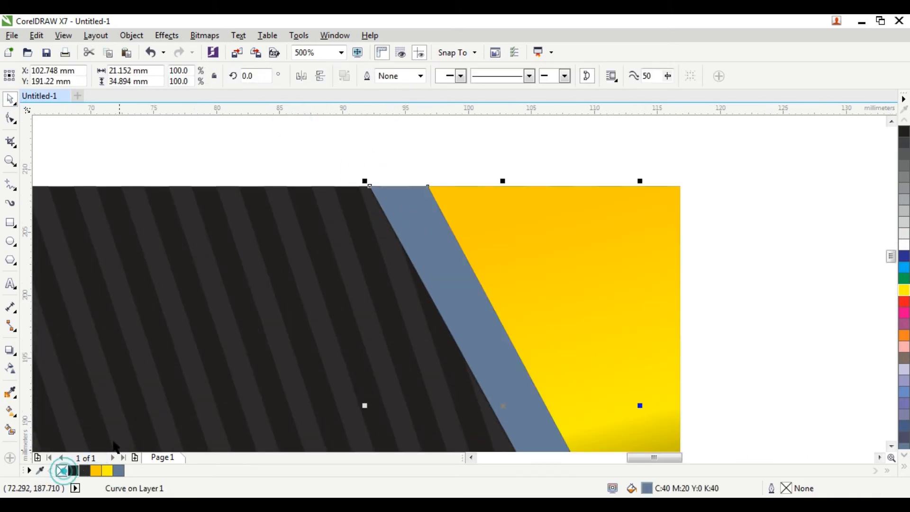
Copy only the fill property from the upper yellow gradient triangle onto the blue-grey strip beside it
{"action": "scroll", "coordinate": [193, 380], "scroll_direction": "down", "scroll_amount": 2}
{"action": "left_click", "coordinate": [41, 40]}
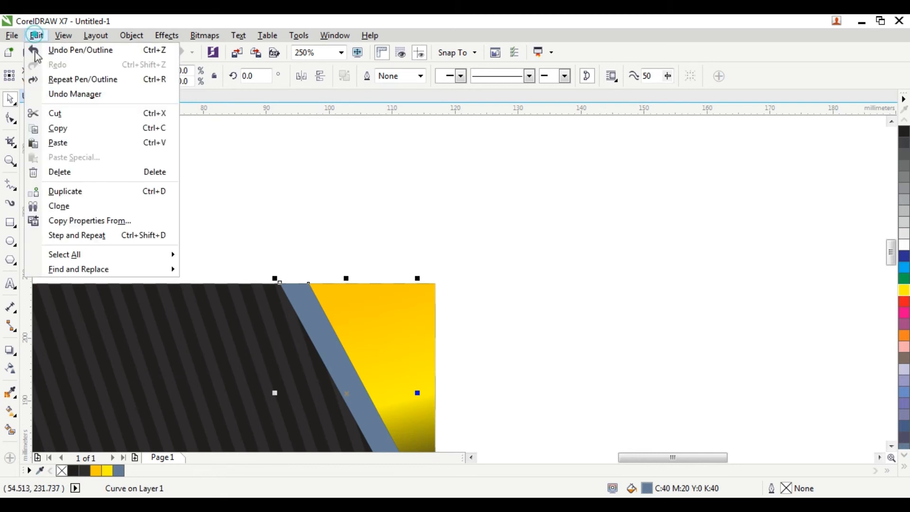
{"action": "left_click", "coordinate": [87, 220]}
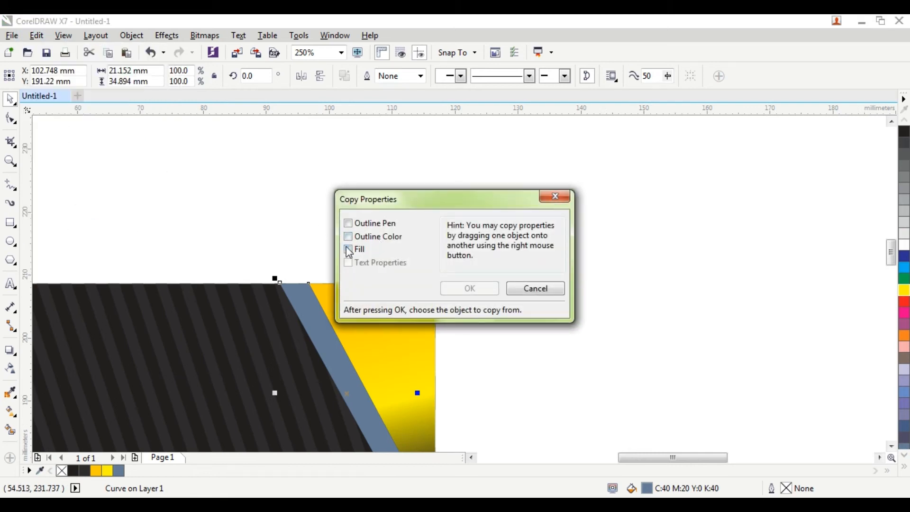
{"action": "left_click", "coordinate": [469, 288]}
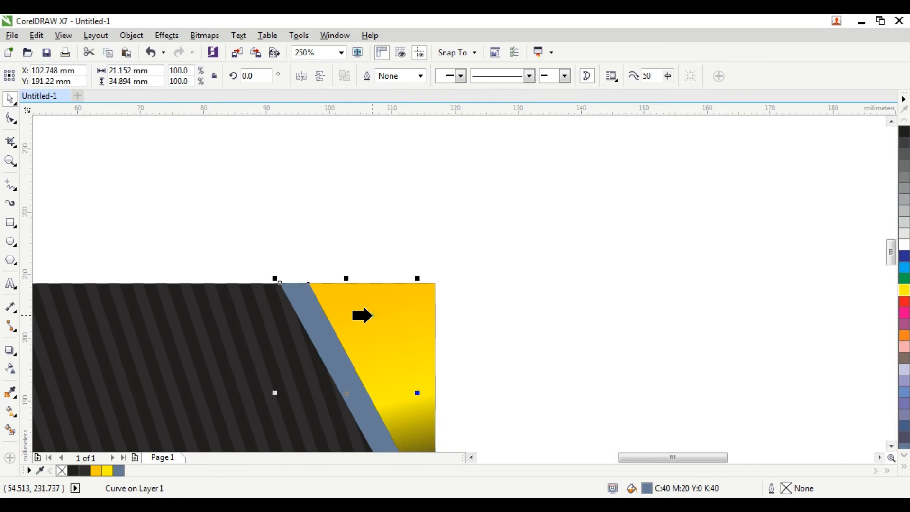
{"action": "left_click", "coordinate": [361, 315]}
{"action": "scroll", "coordinate": [379, 329], "scroll_direction": "down", "scroll_amount": 2}
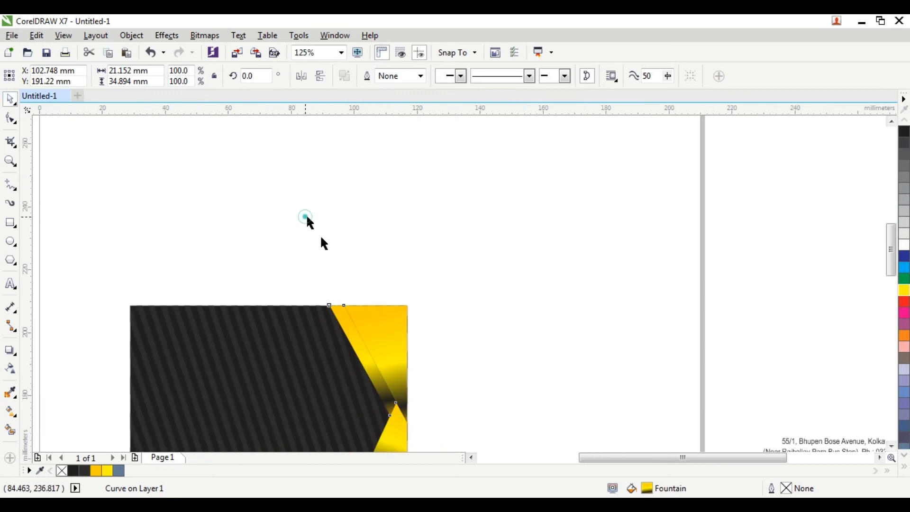
{"action": "left_click", "coordinate": [305, 217]}
{"action": "scroll", "coordinate": [364, 328], "scroll_direction": "down", "scroll_amount": 2}
{"action": "scroll", "coordinate": [363, 328], "scroll_direction": "up", "scroll_amount": 2}
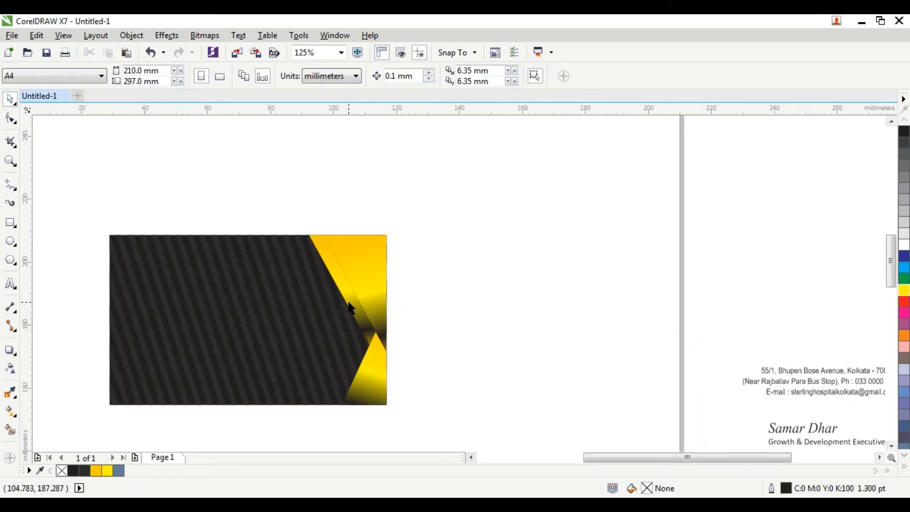
Reverse the upper strip's fountain fill along its length, with orange at the fold and the dark stop near the card's top edge
{"action": "left_click", "coordinate": [352, 309]}
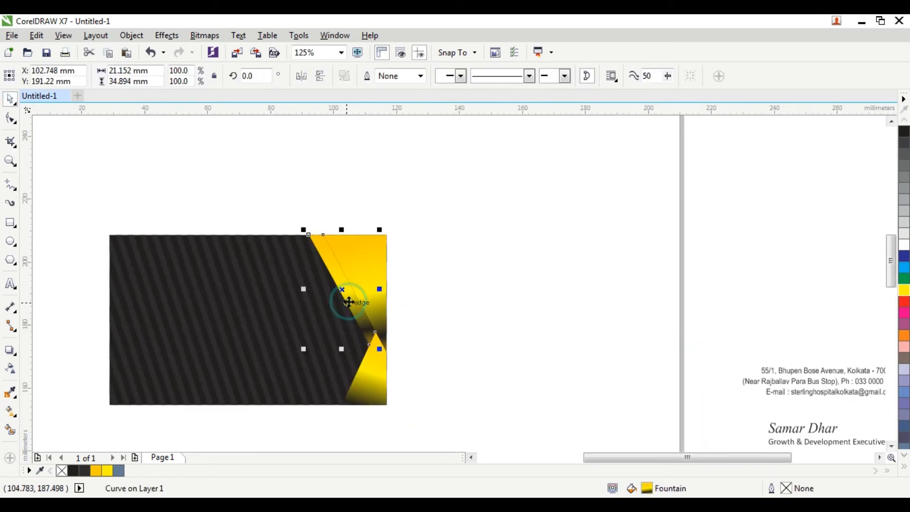
{"action": "left_click", "coordinate": [10, 412]}
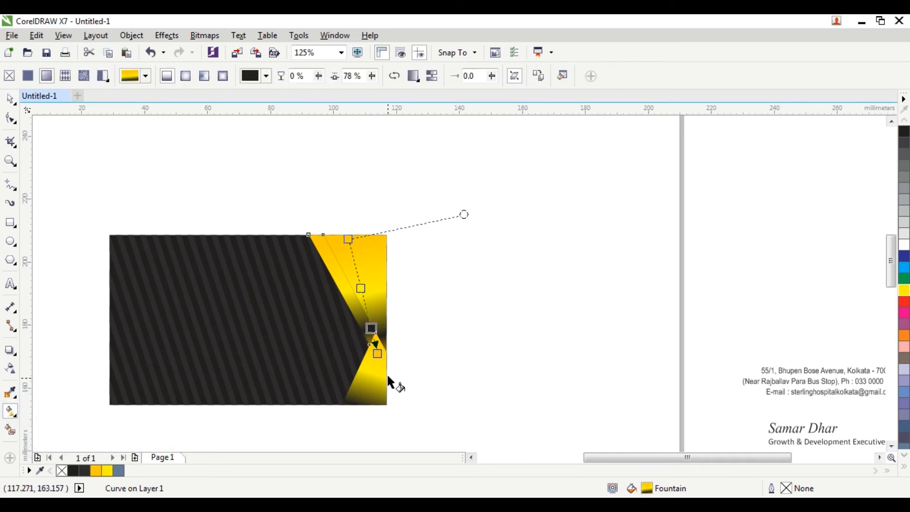
{"action": "left_click_drag", "start_coordinate": [372, 327], "coordinate": [353, 257]}
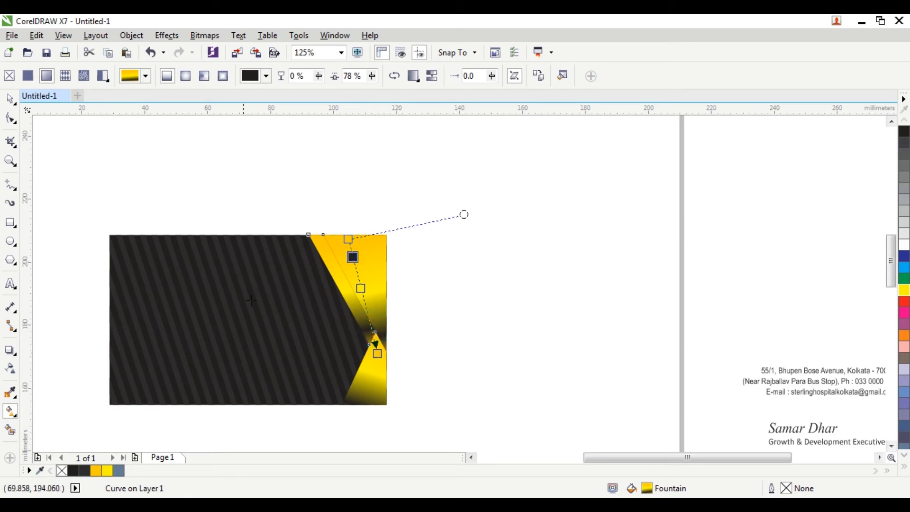
{"action": "left_click", "coordinate": [372, 329]}
{"action": "left_click_drag", "start_coordinate": [378, 353], "coordinate": [212, 250]}
{"action": "left_click_drag", "start_coordinate": [348, 240], "coordinate": [376, 356]}
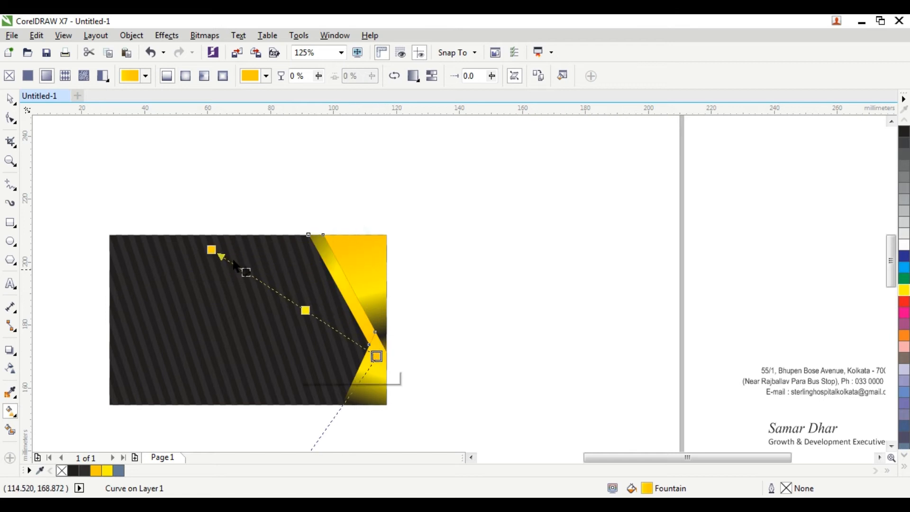
{"action": "left_click_drag", "start_coordinate": [211, 250], "coordinate": [269, 188]}
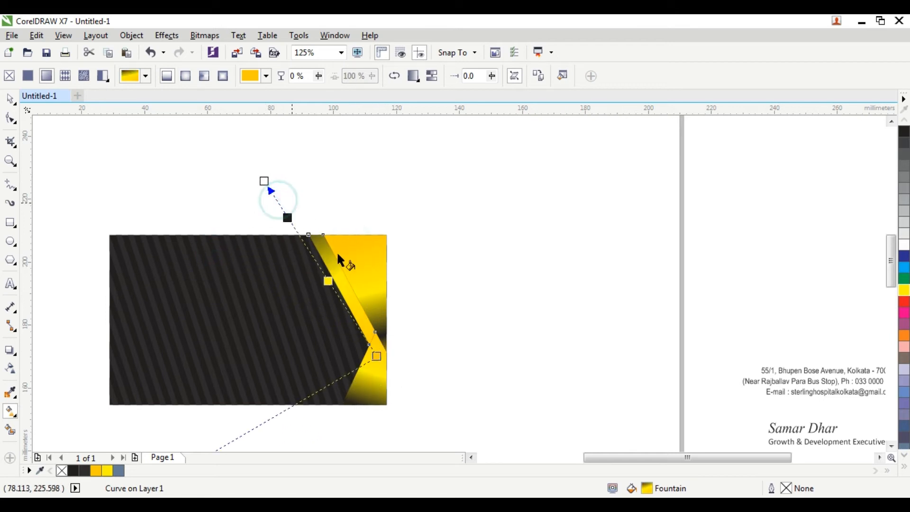
{"action": "left_click", "coordinate": [11, 99]}
{"action": "left_click", "coordinate": [180, 172]}
{"action": "scroll", "coordinate": [322, 279], "scroll_direction": "down", "scroll_amount": 2}
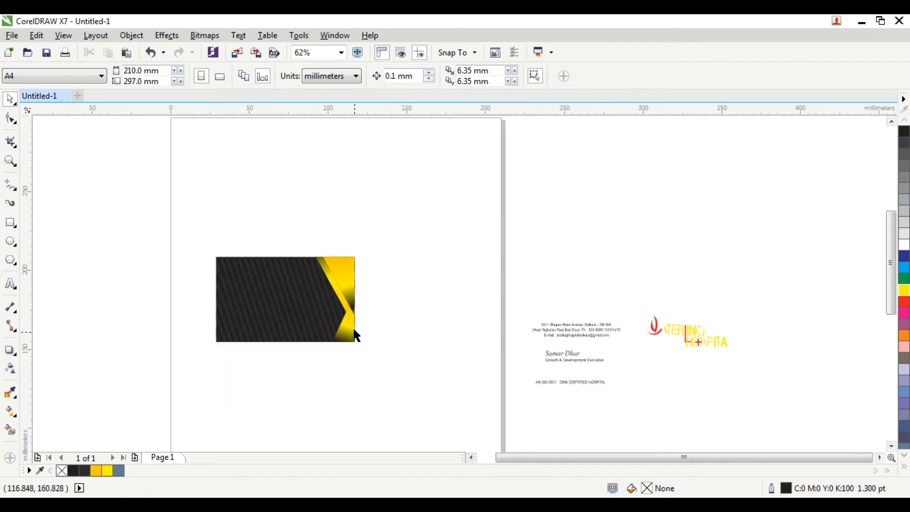
{"action": "scroll", "coordinate": [353, 331], "scroll_direction": "up", "scroll_amount": 4}
{"action": "scroll", "coordinate": [337, 293], "scroll_direction": "down", "scroll_amount": 2}
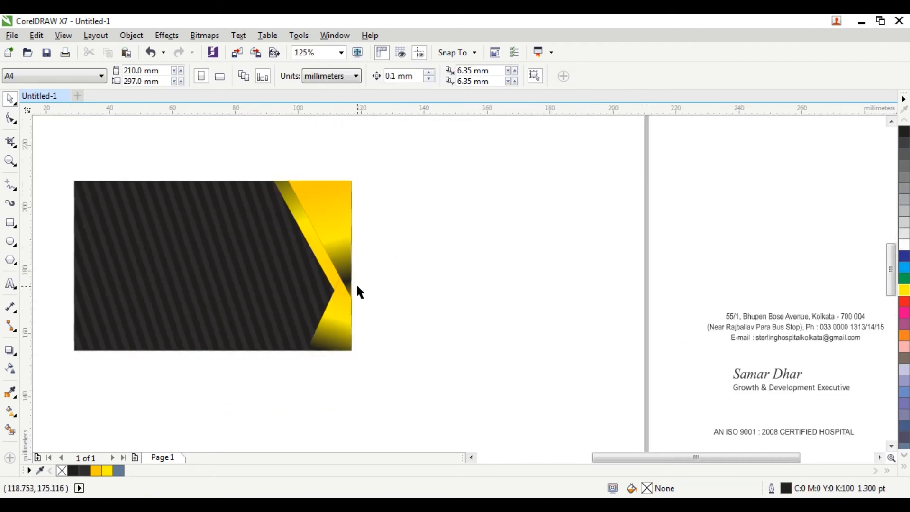
Reverse the lower triangle's fountain fill so it runs from orange at the card's bottom edge to dark near the fold
{"action": "left_click", "coordinate": [336, 314]}
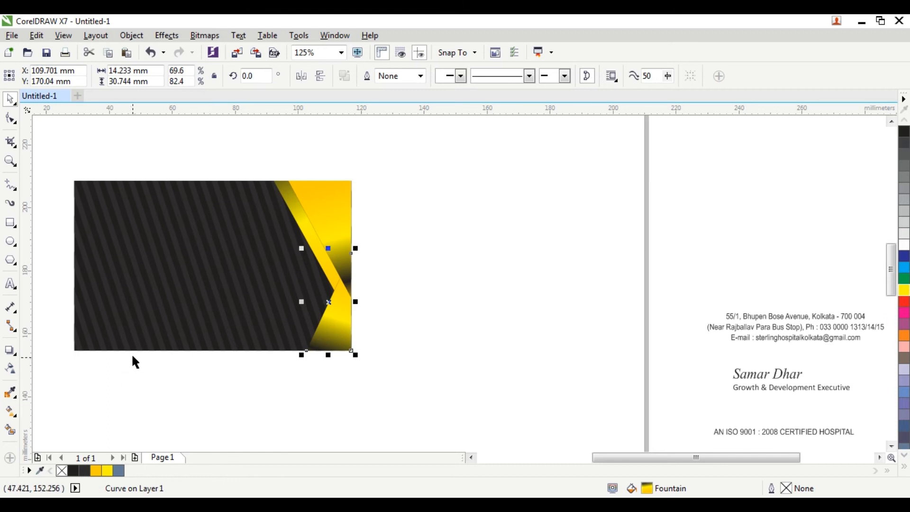
{"action": "left_click", "coordinate": [18, 415]}
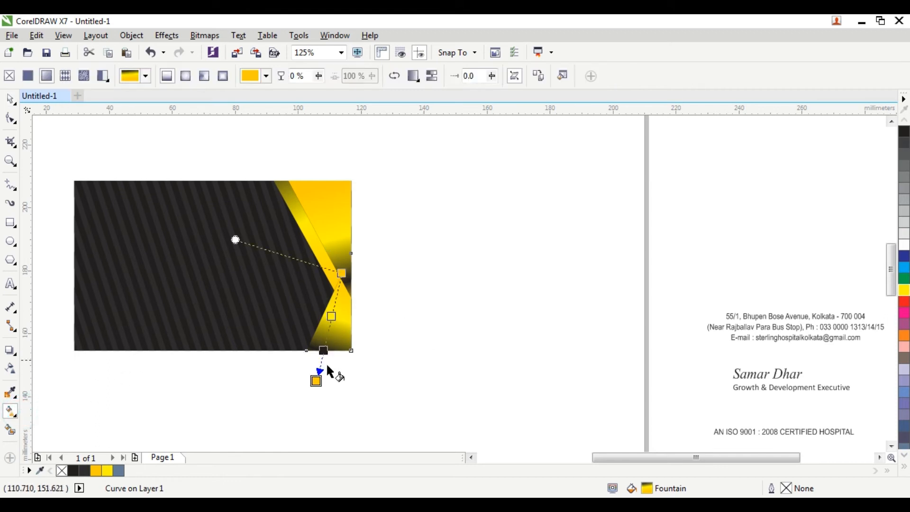
{"action": "left_click_drag", "start_coordinate": [316, 380], "coordinate": [415, 251]}
{"action": "left_click_drag", "start_coordinate": [341, 273], "coordinate": [327, 351]}
{"action": "left_click_drag", "start_coordinate": [395, 248], "coordinate": [347, 260]}
{"action": "left_click_drag", "start_coordinate": [328, 351], "coordinate": [306, 350]}
{"action": "left_click_drag", "start_coordinate": [350, 260], "coordinate": [344, 268]}
{"action": "left_click_drag", "start_coordinate": [306, 349], "coordinate": [306, 358]}
{"action": "left_click", "coordinate": [10, 100]}
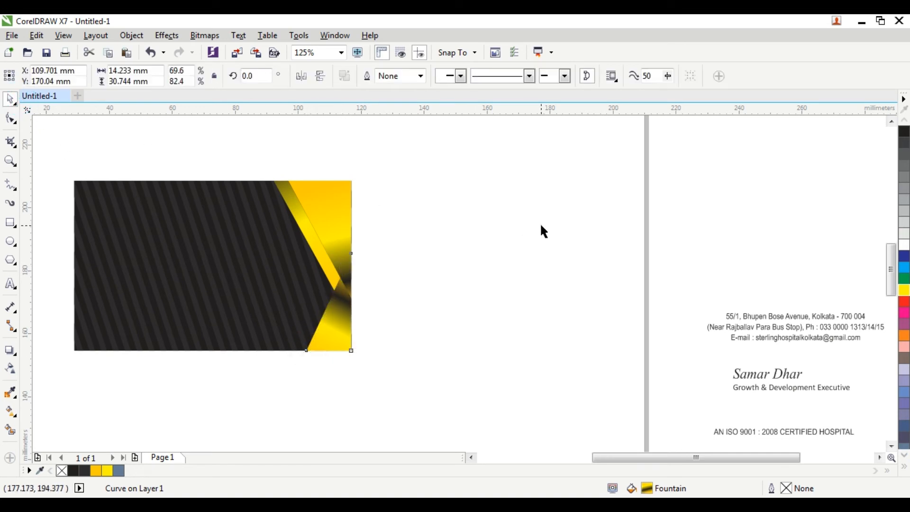
{"action": "left_click", "coordinate": [539, 223]}
{"action": "scroll", "coordinate": [411, 275], "scroll_direction": "down", "scroll_amount": 2}
{"action": "scroll", "coordinate": [352, 274], "scroll_direction": "up", "scroll_amount": 2}
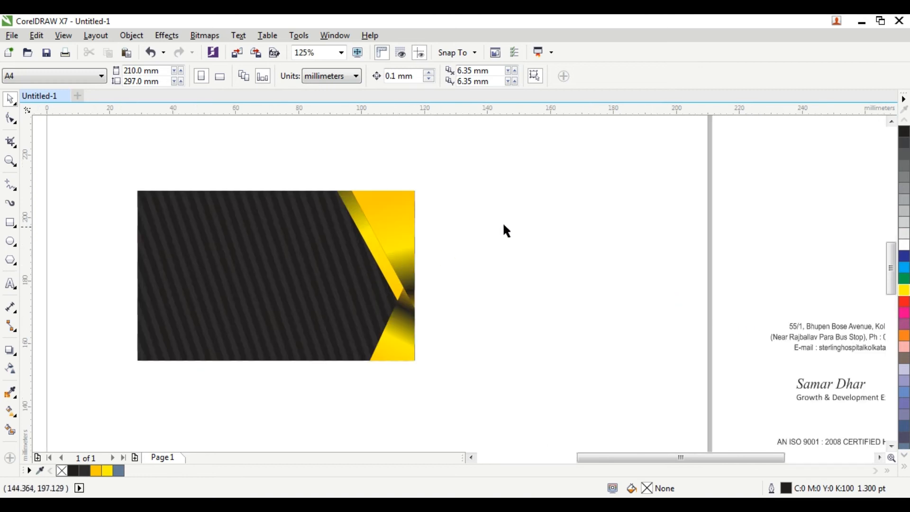
Draw a straight line about 56 mm long beside the lower triangle's slanted edge and colour its outline yellow (C0 M0 Y100 K0)
{"action": "left_click", "coordinate": [11, 185]}
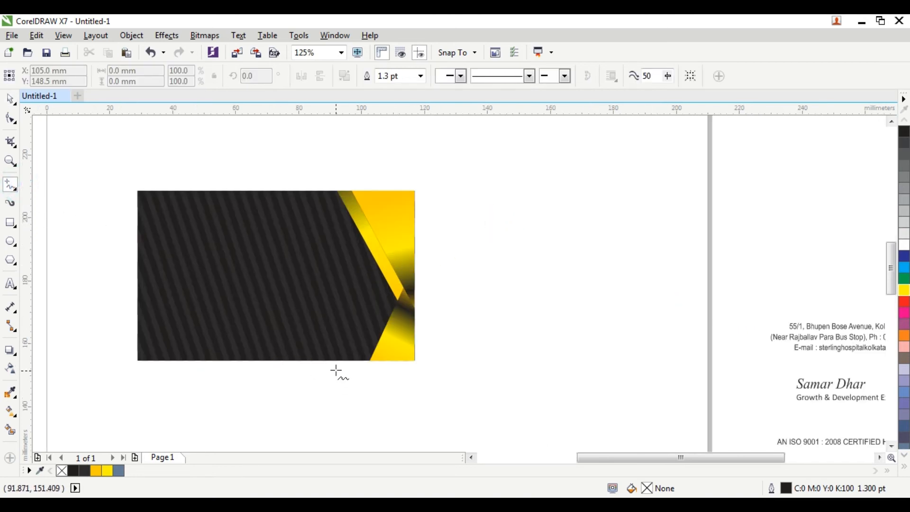
{"action": "left_click", "coordinate": [351, 366]}
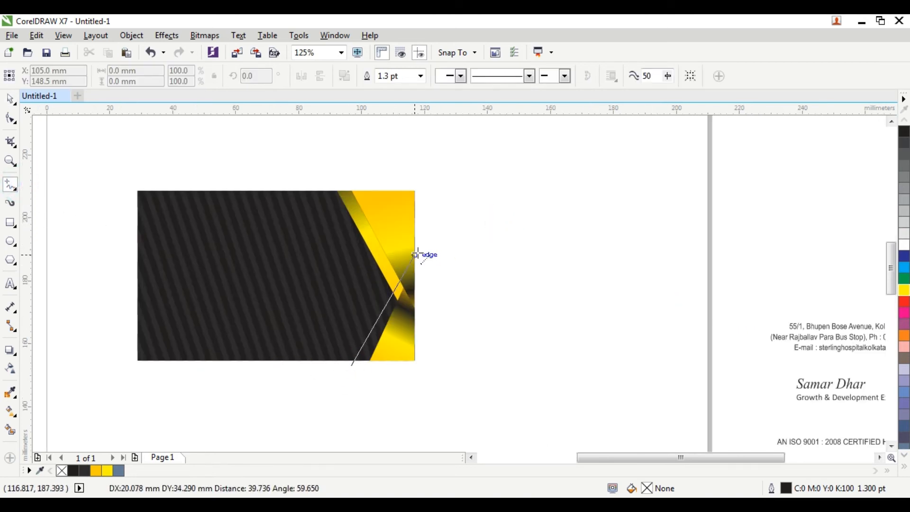
{"action": "left_click", "coordinate": [430, 207]}
{"action": "right_click", "coordinate": [904, 290]}
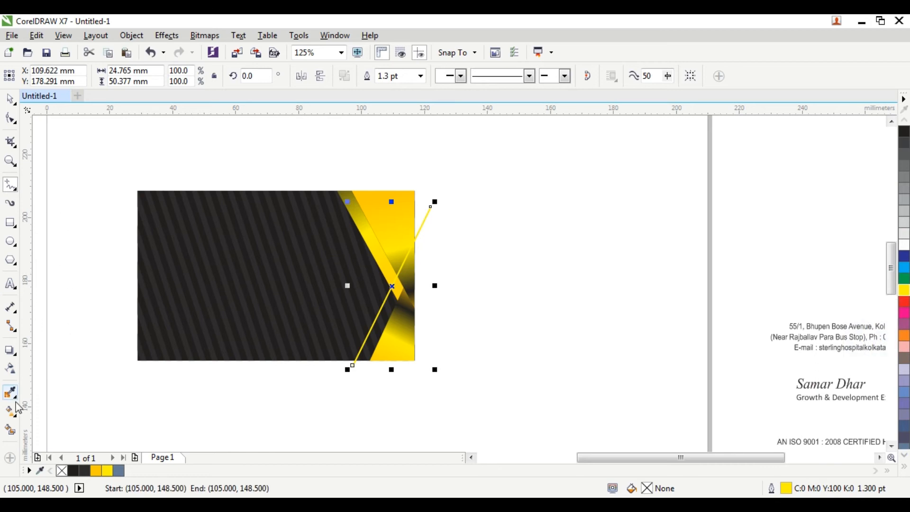
Smart-fill the strip between the new yellow line and the lower triangle with blue-grey (C40 M20 Y0 K40)
{"action": "left_click", "coordinate": [11, 430]}
{"action": "left_click", "coordinate": [376, 326]}
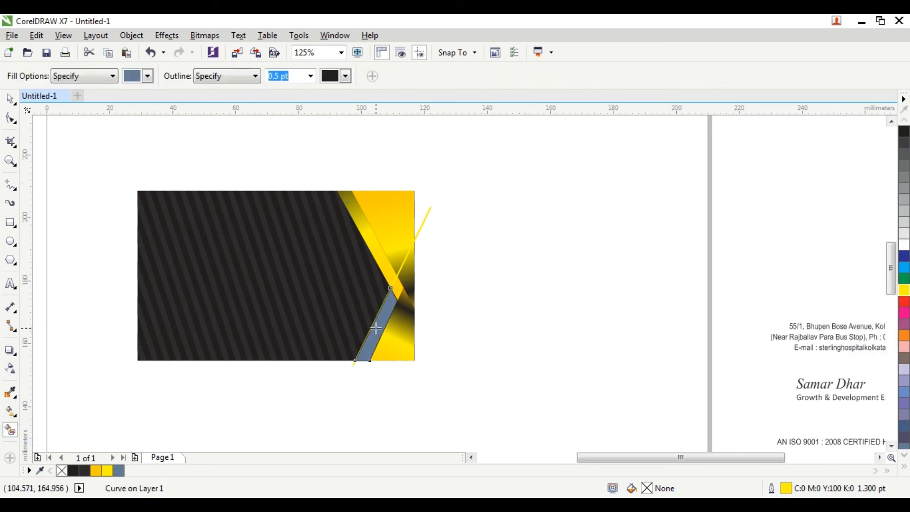
{"action": "left_click", "coordinate": [11, 99]}
{"action": "left_click", "coordinate": [450, 162]}
Delete the yellow line beside the lower triangle and remove the outline of the lower blue-grey strip
{"action": "left_click", "coordinate": [429, 209]}
{"action": "left_click", "coordinate": [432, 217]}
{"action": "left_click", "coordinate": [386, 300]}
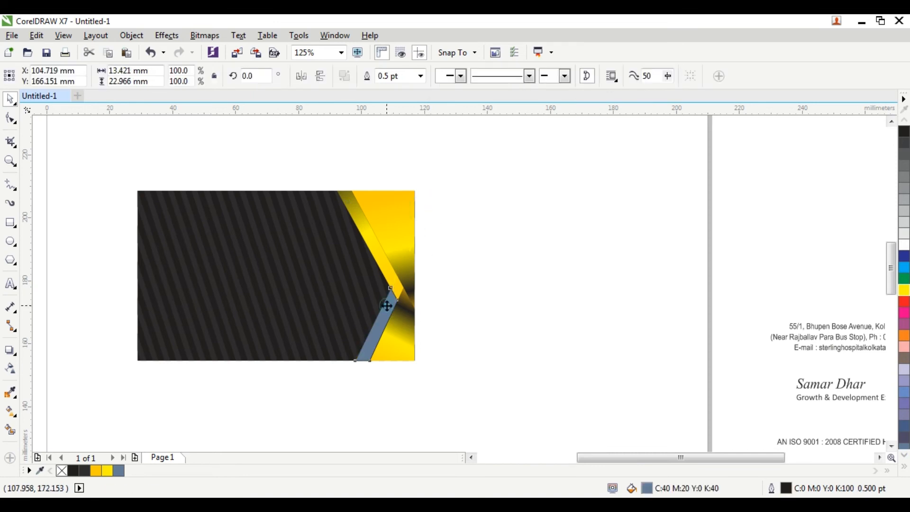
{"action": "right_click", "coordinate": [62, 471]}
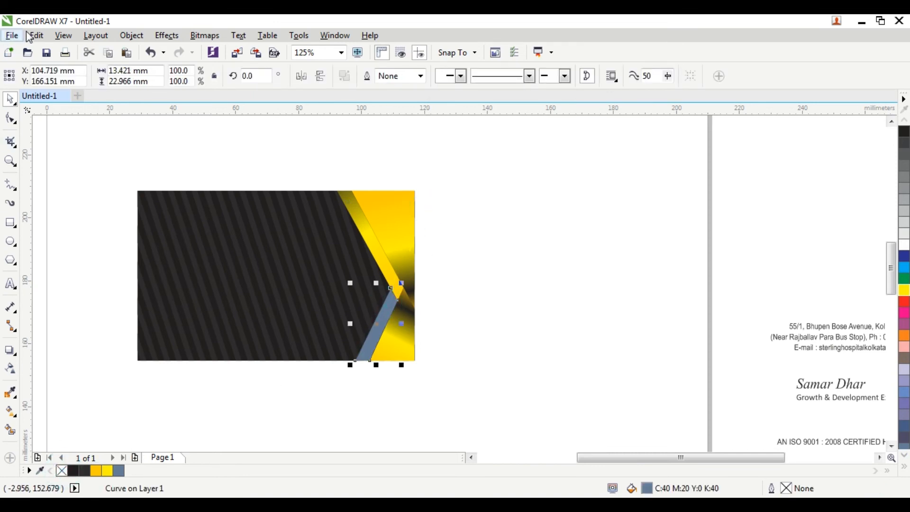
Copy the lower triangle's gradient fill onto the blue-grey strip next to it
{"action": "left_click", "coordinate": [37, 36]}
{"action": "left_click", "coordinate": [93, 221]}
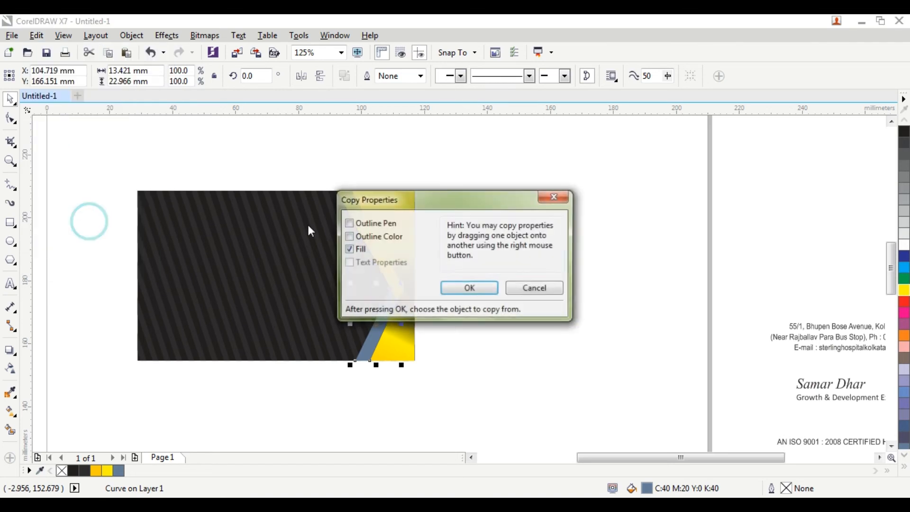
{"action": "left_click", "coordinate": [469, 287]}
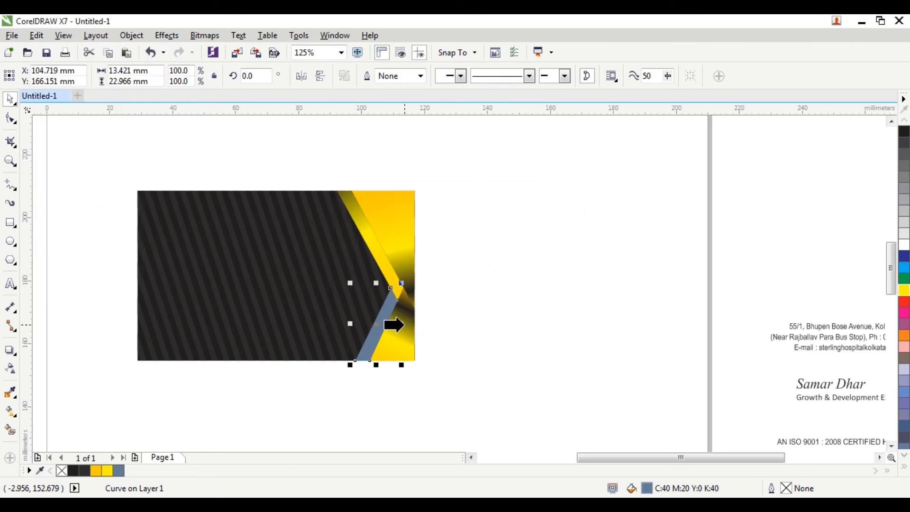
{"action": "left_click", "coordinate": [403, 325]}
{"action": "left_click", "coordinate": [491, 268]}
Try to narrow the two triangles and the lower strip together toward the card's right edge
{"action": "left_click_drag", "start_coordinate": [475, 157], "coordinate": [340, 393]}
{"action": "scroll", "coordinate": [357, 309], "scroll_direction": "up", "scroll_amount": 2}
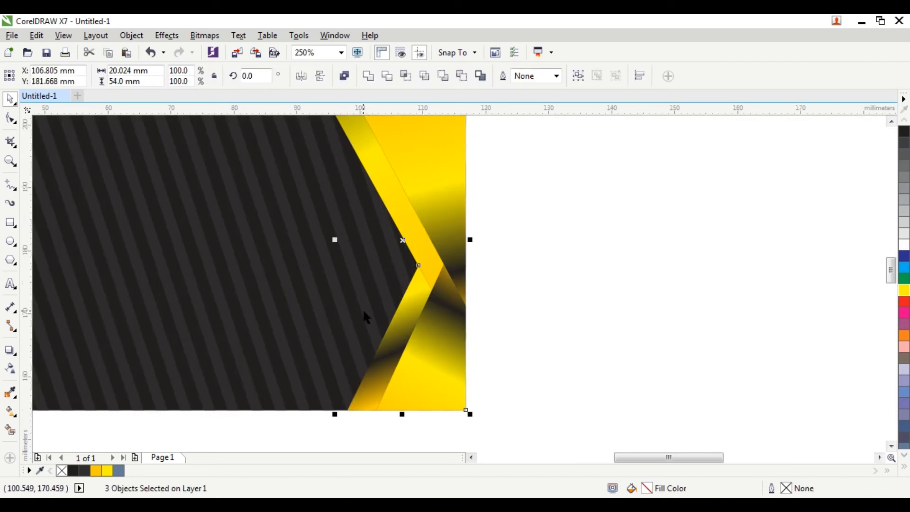
{"action": "scroll", "coordinate": [389, 299], "scroll_direction": "down", "scroll_amount": 2}
{"action": "left_click_drag", "start_coordinate": [362, 270], "coordinate": [371, 270]}
{"action": "left_click", "coordinate": [491, 238]}
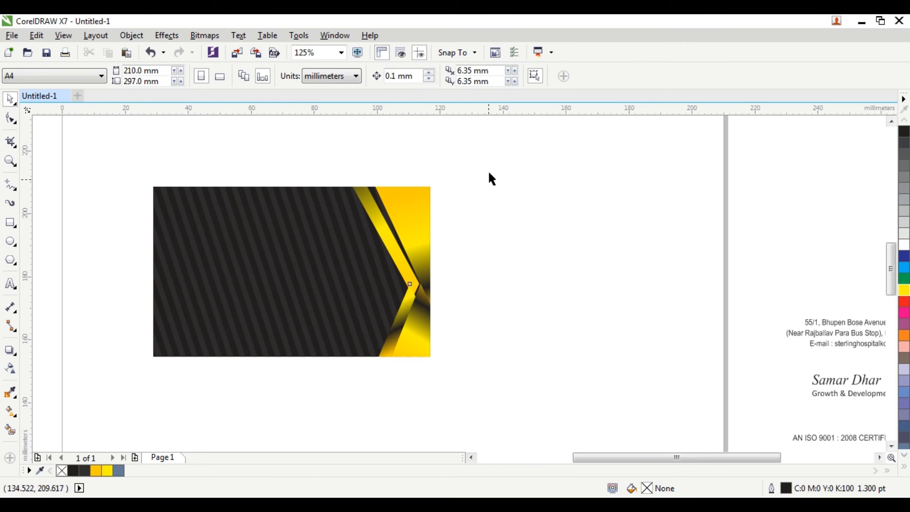
Narrow all four gradient accent pieces together to about 22.7 mm wide, keeping them against the card's right edge
{"action": "left_click_drag", "start_coordinate": [540, 157], "coordinate": [298, 384]}
{"action": "left_click_drag", "start_coordinate": [344, 280], "coordinate": [360, 271]}
{"action": "left_click", "coordinate": [559, 244]}
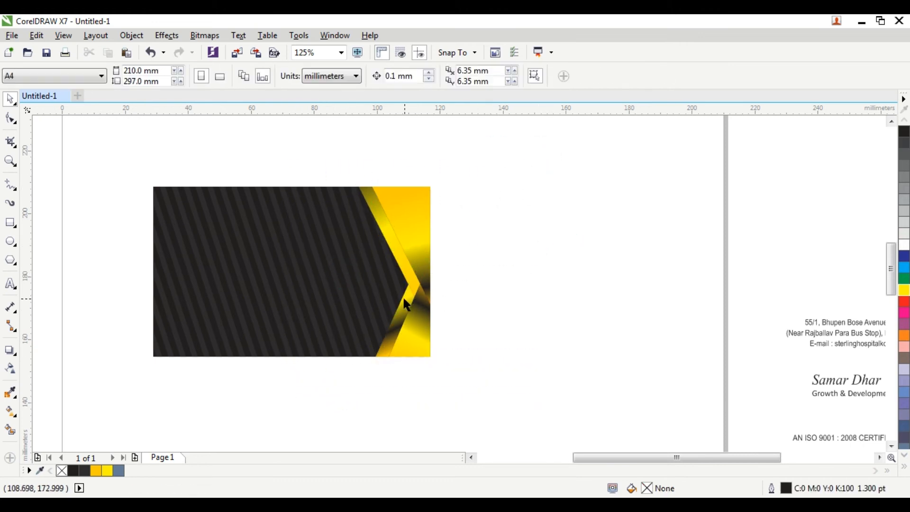
Realign the lower strip's fountain fill along its slant, from orange at the card's bottom edge to dark near the fold
{"action": "left_click", "coordinate": [407, 305]}
{"action": "left_click", "coordinate": [15, 411]}
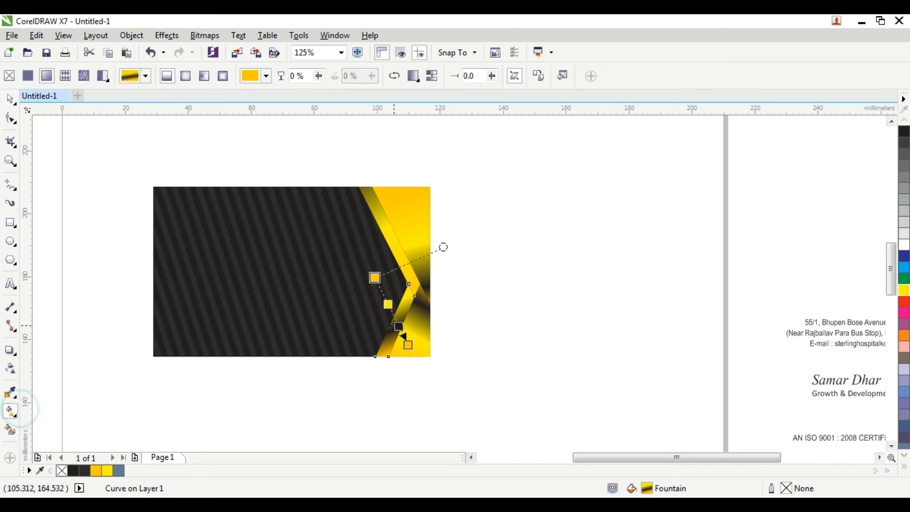
{"action": "scroll", "coordinate": [412, 326], "scroll_direction": "up", "scroll_amount": 2}
{"action": "left_click_drag", "start_coordinate": [387, 335], "coordinate": [456, 240]}
{"action": "left_click_drag", "start_coordinate": [338, 238], "coordinate": [355, 416]}
{"action": "left_click_drag", "start_coordinate": [456, 240], "coordinate": [449, 238]}
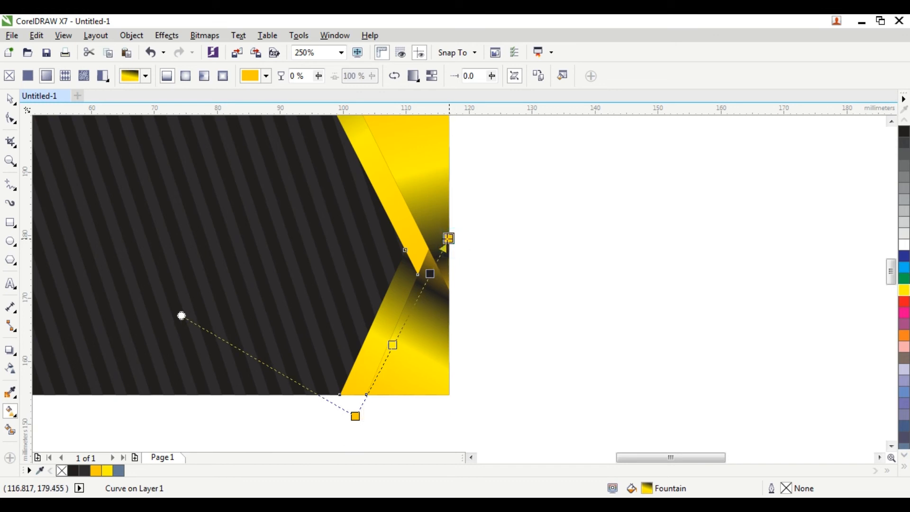
{"action": "left_click", "coordinate": [14, 108]}
{"action": "left_click", "coordinate": [562, 211]}
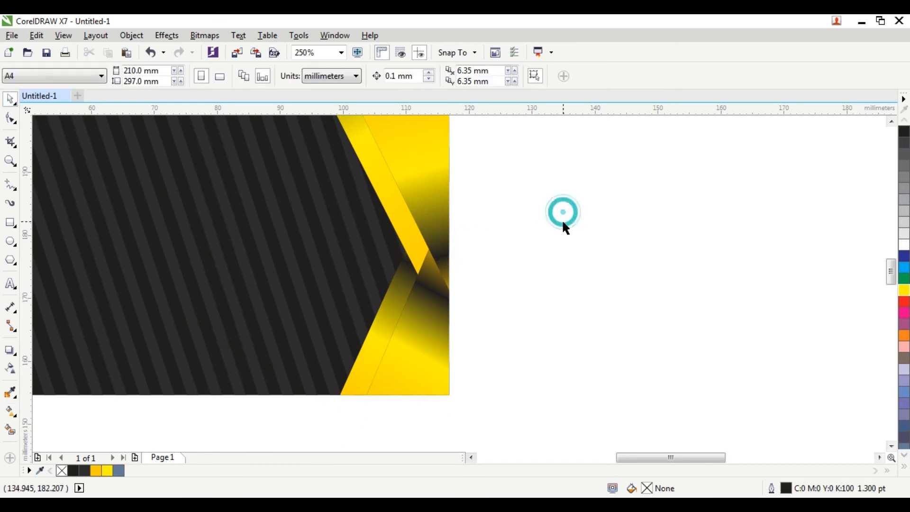
{"action": "scroll", "coordinate": [561, 214], "scroll_direction": "down", "scroll_amount": 2}
{"action": "scroll", "coordinate": [602, 201], "scroll_direction": "down", "scroll_amount": 2}
{"action": "scroll", "coordinate": [505, 181], "scroll_direction": "up", "scroll_amount": 2}
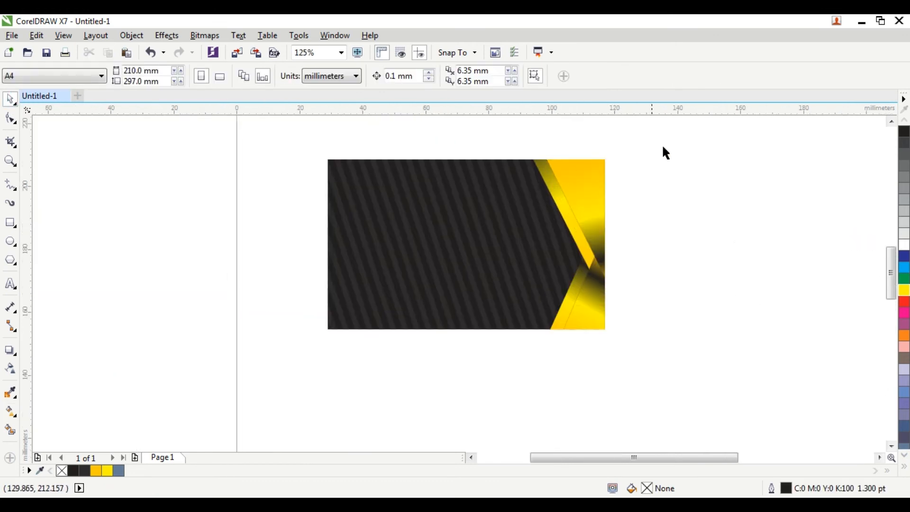
Group the four gradient accent pieces and narrow the group slightly from its left side
{"action": "left_click_drag", "start_coordinate": [606, 327], "coordinate": [471, 394]}
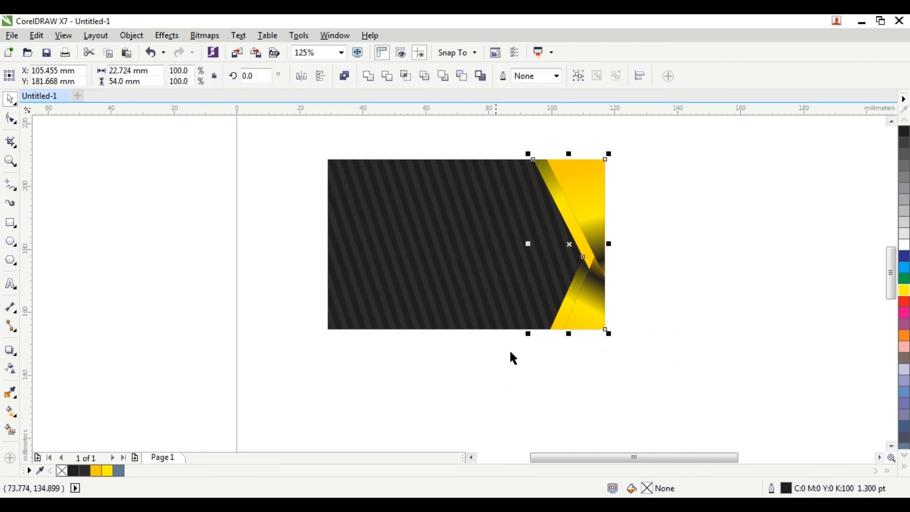
{"action": "right_click", "coordinate": [579, 192]}
{"action": "left_click", "coordinate": [619, 261]}
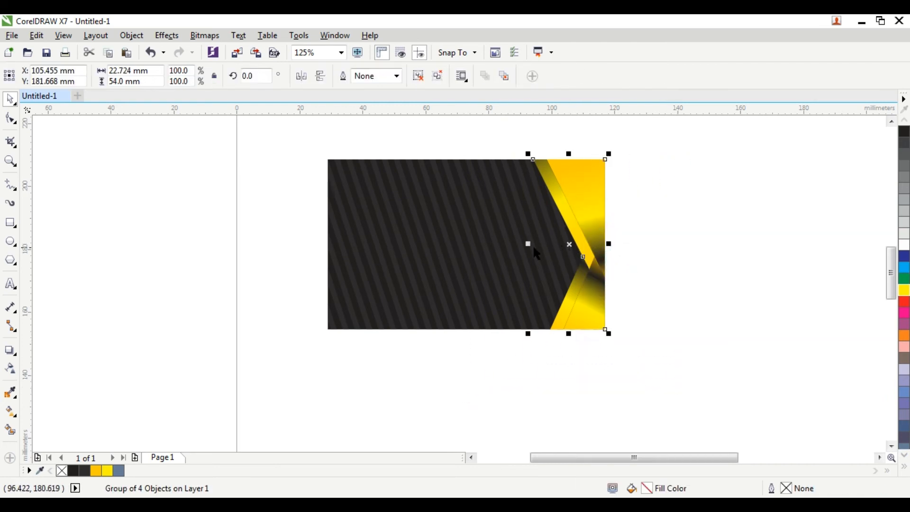
{"action": "left_click_drag", "start_coordinate": [528, 244], "coordinate": [537, 244]}
{"action": "left_click", "coordinate": [710, 203]}
{"action": "scroll", "coordinate": [706, 219], "scroll_direction": "down", "scroll_amount": 2}
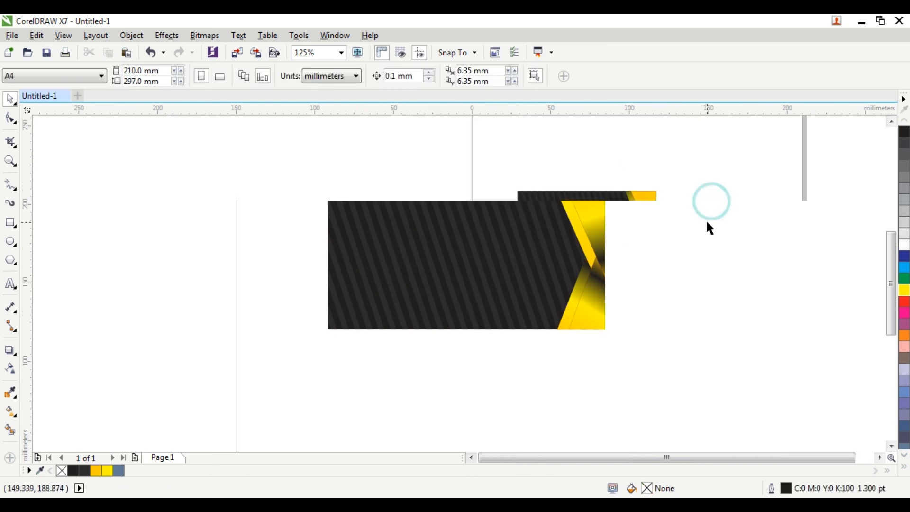
{"action": "scroll", "coordinate": [777, 220], "scroll_direction": "down", "scroll_amount": 2}
{"action": "scroll", "coordinate": [842, 240], "scroll_direction": "up", "scroll_amount": 2}
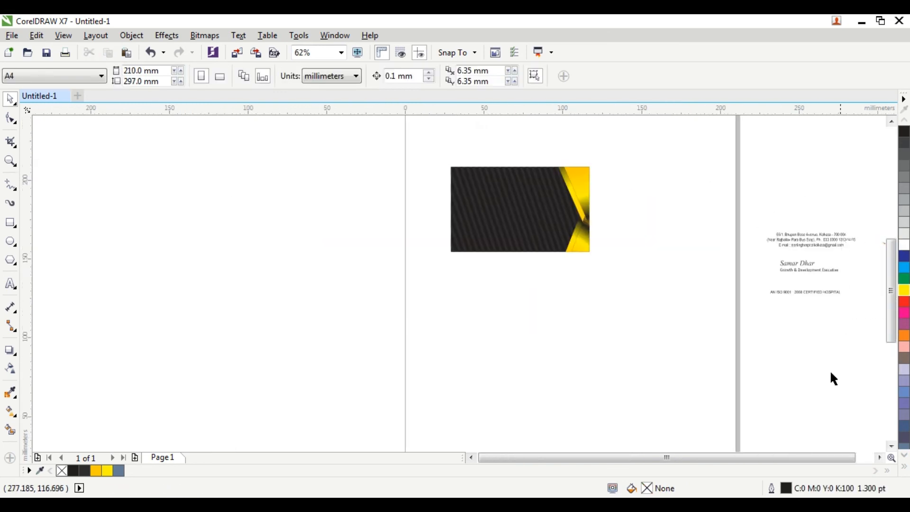
Move the entire card artwork about 40 mm right and 31 mm down on the page
{"action": "left_click", "coordinate": [881, 459]}
{"action": "left_click_drag", "start_coordinate": [506, 140], "coordinate": [274, 314]}
{"action": "left_click_drag", "start_coordinate": [347, 203], "coordinate": [468, 293]}
{"action": "left_click", "coordinate": [540, 170]}
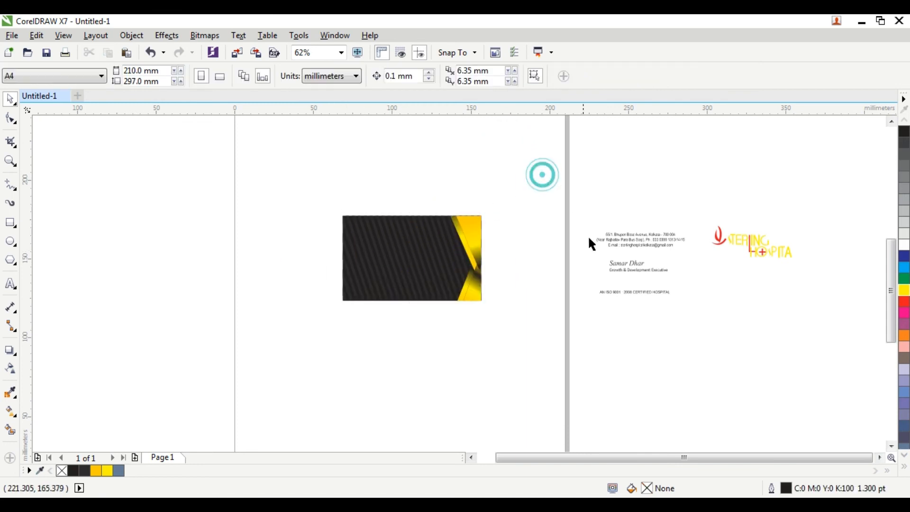
{"action": "left_click", "coordinate": [691, 254]}
Place the name and job title text in the card's upper-left area and fill it white
{"action": "left_click_drag", "start_coordinate": [607, 273], "coordinate": [371, 225]}
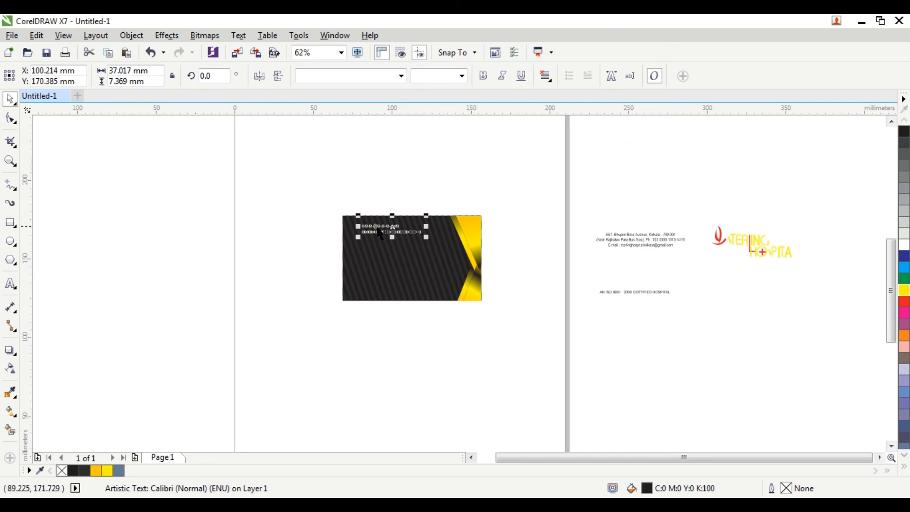
{"action": "scroll", "coordinate": [380, 233], "scroll_direction": "up", "scroll_amount": 4}
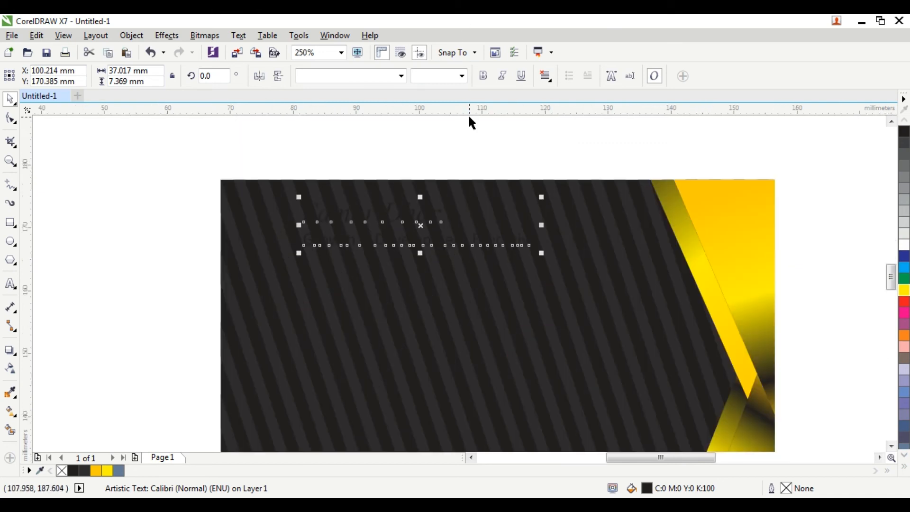
{"action": "left_click_drag", "start_coordinate": [420, 225], "coordinate": [370, 234]}
{"action": "scroll", "coordinate": [371, 233], "scroll_direction": "down", "scroll_amount": 1}
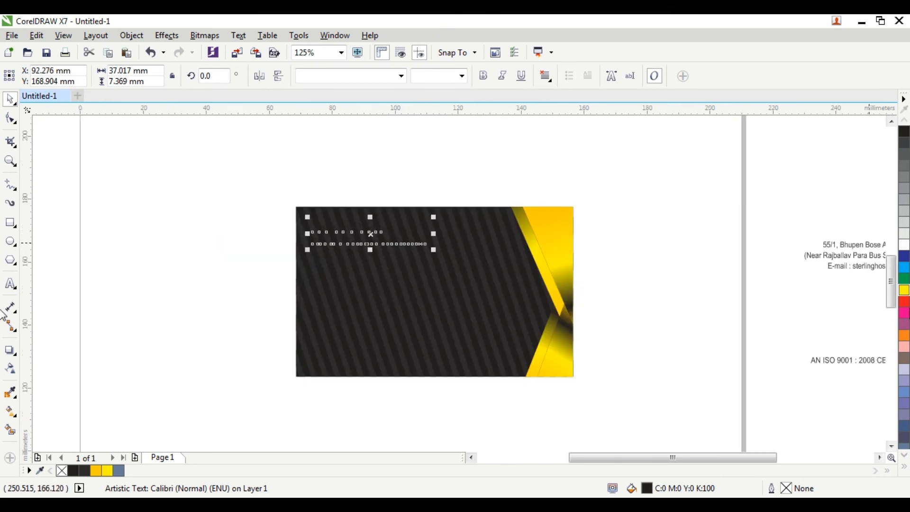
{"action": "left_click", "coordinate": [904, 244]}
{"action": "left_click", "coordinate": [424, 166]}
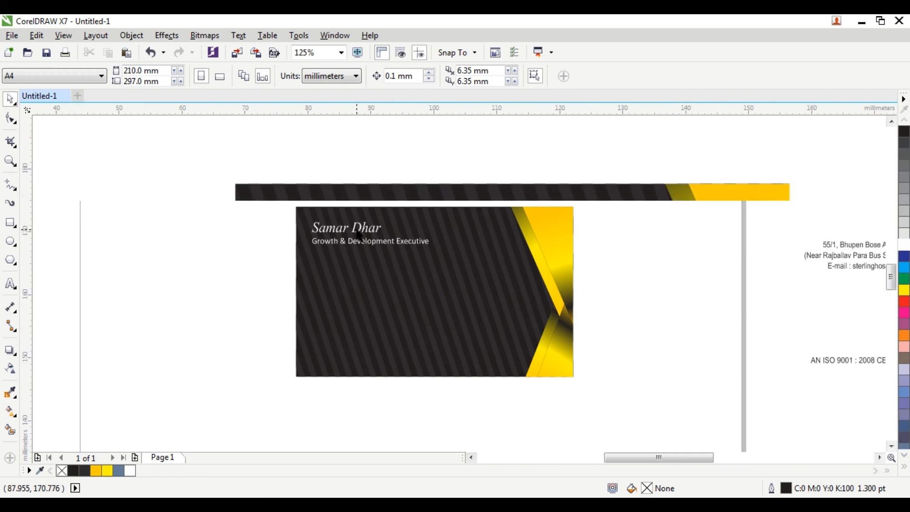
Recolor only the name line above the job title to yellow
{"action": "scroll", "coordinate": [356, 230], "scroll_direction": "up", "scroll_amount": 1}
{"action": "left_click", "coordinate": [10, 283]}
{"action": "triple_click", "coordinate": [271, 223]}
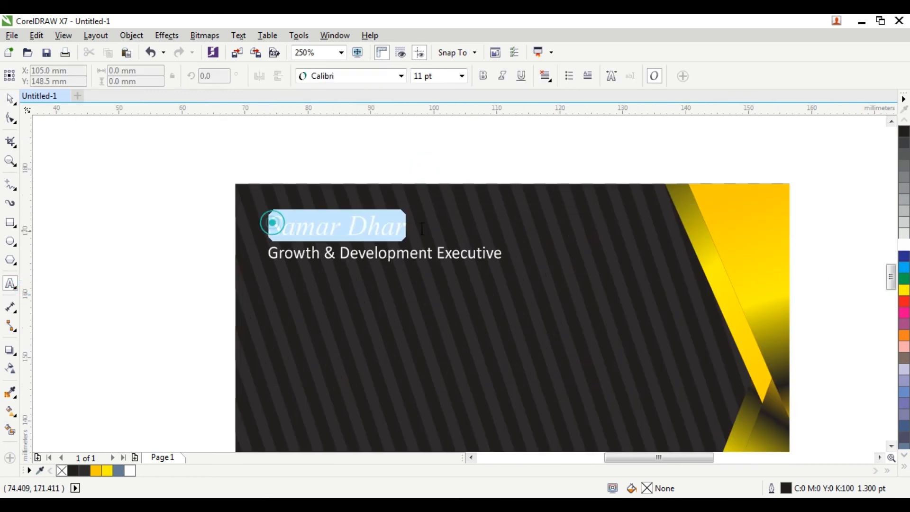
{"action": "left_click", "coordinate": [905, 294]}
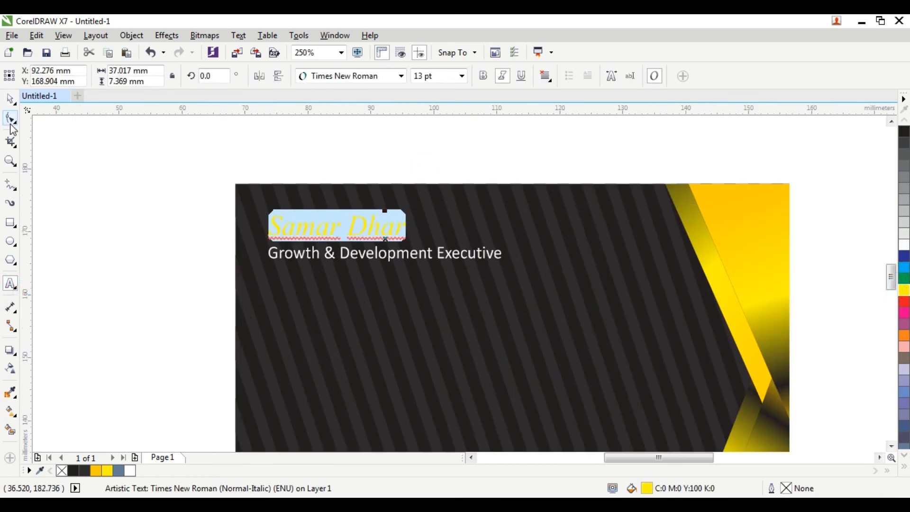
{"action": "left_click", "coordinate": [11, 100]}
{"action": "left_click", "coordinate": [163, 174]}
Place the ISO 9001 : 2008 certification line near the card's bottom, fill it white, and center it horizontally on the card
{"action": "scroll", "coordinate": [213, 253], "scroll_direction": "down", "scroll_amount": 2}
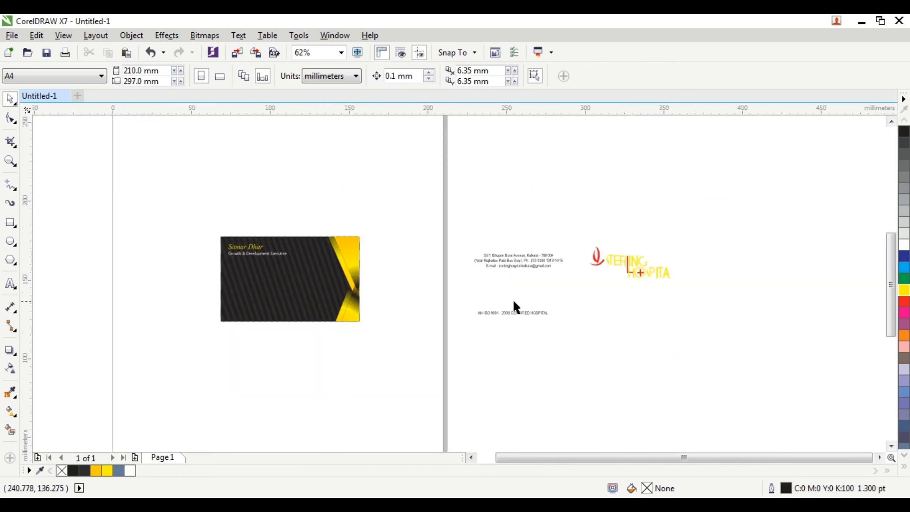
{"action": "left_click", "coordinate": [539, 312]}
{"action": "left_click_drag", "start_coordinate": [495, 313], "coordinate": [263, 307]}
{"action": "scroll", "coordinate": [265, 310], "scroll_direction": "up", "scroll_amount": 1}
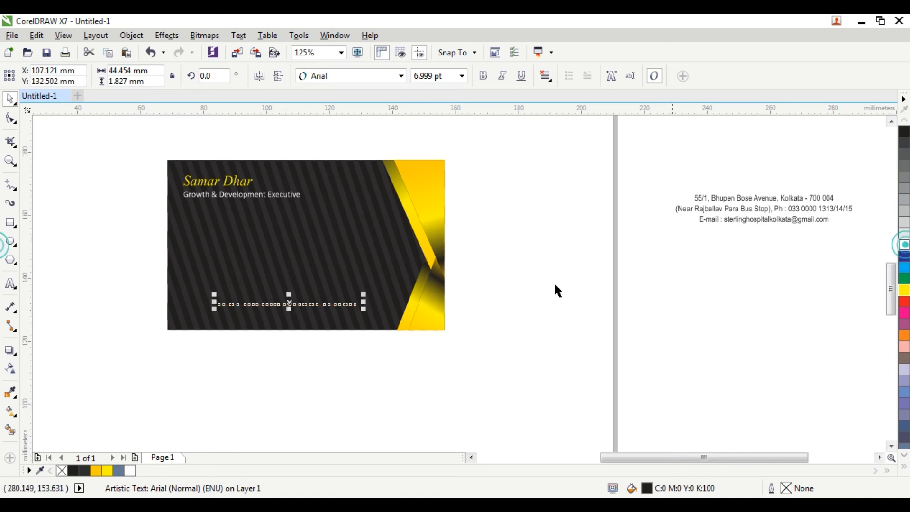
{"action": "left_click", "coordinate": [904, 245]}
{"action": "left_click", "coordinate": [305, 255], "text": "shift"}
{"action": "key", "text": "c"}
{"action": "left_click_drag", "start_coordinate": [417, 378], "coordinate": [166, 279]}
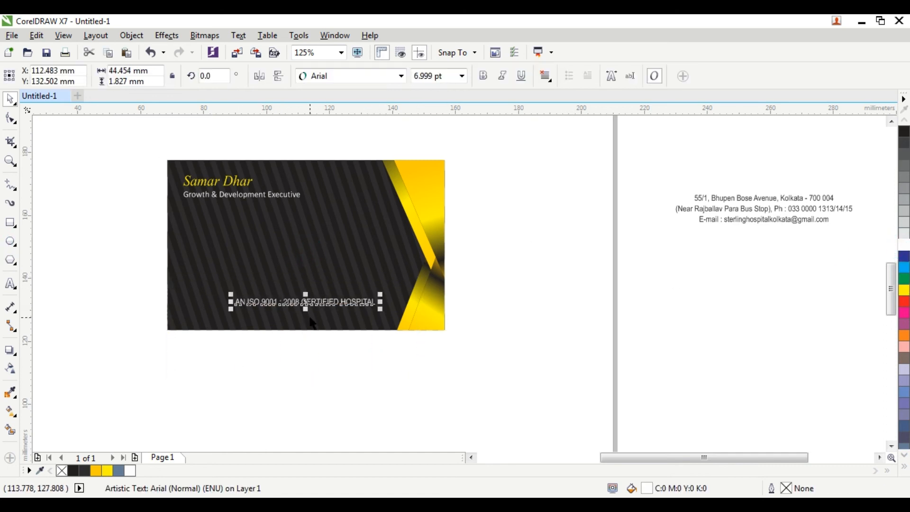
Nudge the certification line about 4.8 mm down toward the card's bottom edge and slightly left
{"action": "scroll", "coordinate": [313, 323], "scroll_direction": "up", "scroll_amount": 1}
{"action": "key", "text": "Down"}
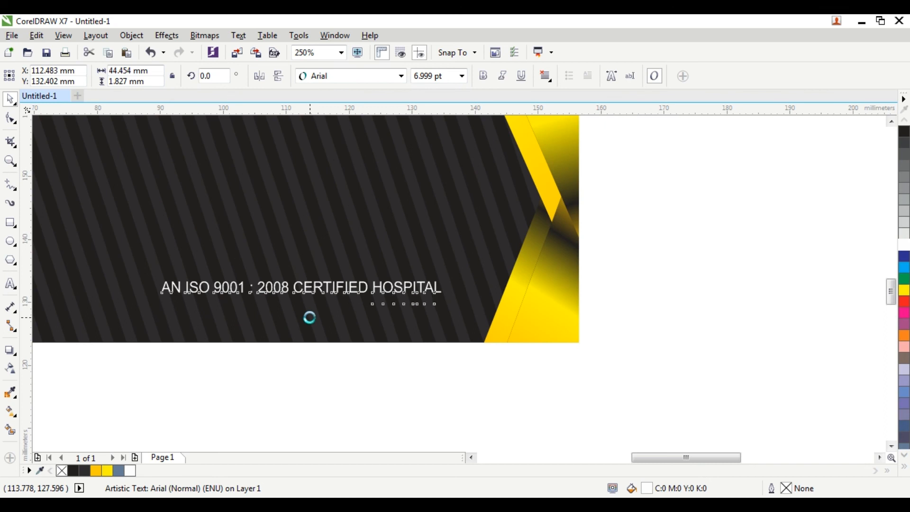
{"action": "key", "text": "Down"}
{"action": "key", "text": "Down"}
{"action": "key", "text": "Down"}
{"action": "key", "text": "Down"}
{"action": "key", "text": "Down"}
{"action": "key", "text": "Down"}
{"action": "key", "text": "Down"}
{"action": "key", "text": "Down"}
{"action": "key", "text": "Down"}
{"action": "key", "text": "Down"}
{"action": "key", "text": "Down"}
{"action": "key", "text": "Down"}
{"action": "key", "text": "Down"}
{"action": "key", "text": "Down"}
{"action": "key", "text": "Down"}
{"action": "key", "text": "Down"}
{"action": "key", "text": "Down"}
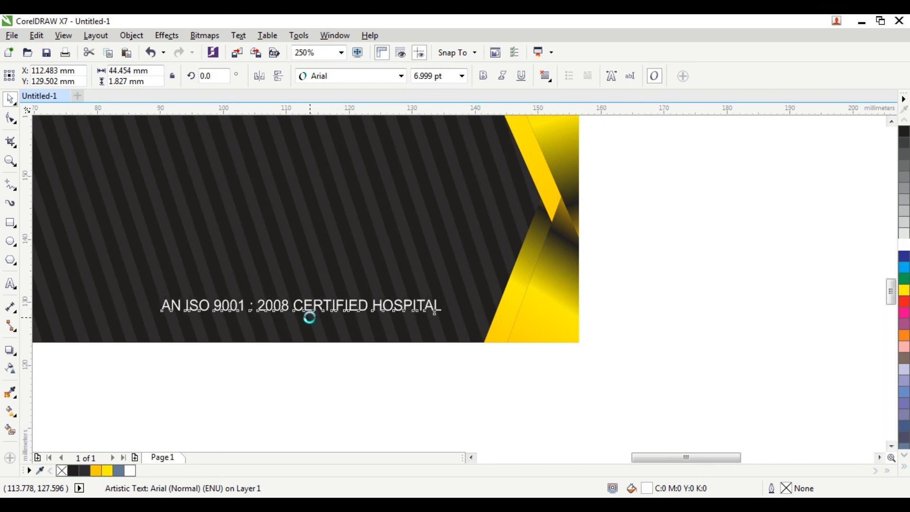
{"action": "scroll", "coordinate": [315, 320], "scroll_direction": "down", "scroll_amount": 1}
{"action": "left_click", "coordinate": [416, 373]}
{"action": "left_click_drag", "start_coordinate": [406, 371], "coordinate": [201, 293]}
{"action": "key", "text": "Left"}
{"action": "key", "text": "Left"}
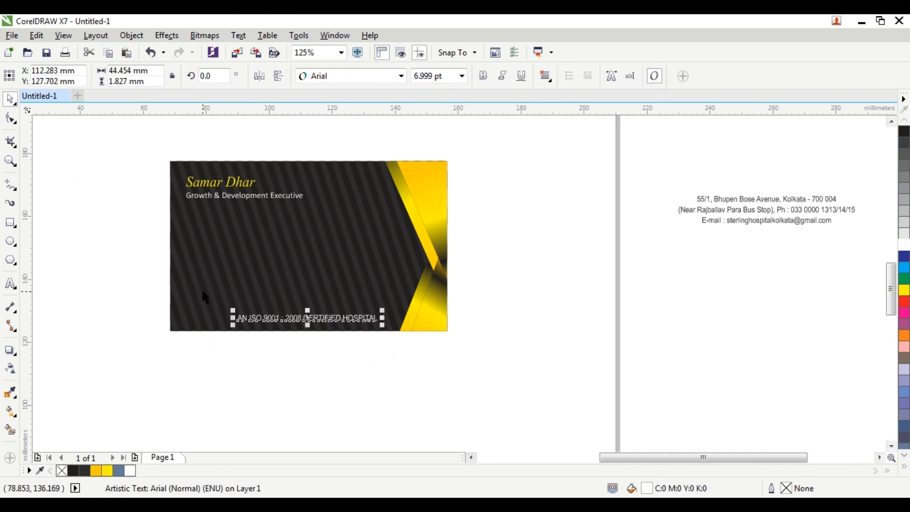
{"action": "left_click", "coordinate": [723, 329]}
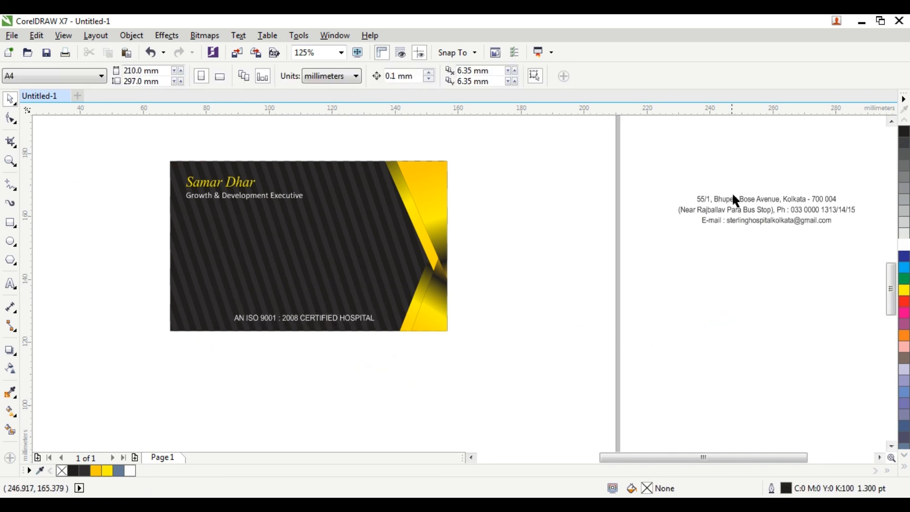
Place the address and contact block above the certification line, fill it yellow, and center it horizontally on the card
{"action": "left_click_drag", "start_coordinate": [734, 202], "coordinate": [286, 289]}
{"action": "left_click", "coordinate": [904, 290]}
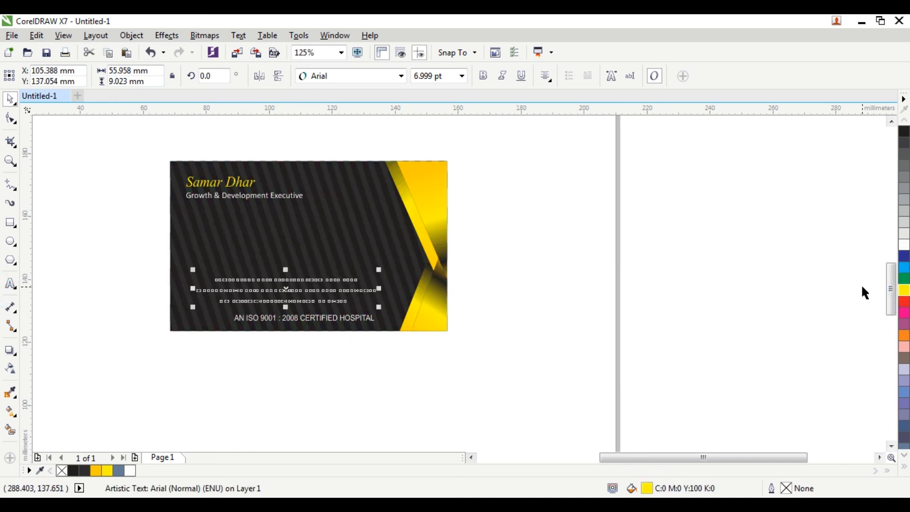
{"action": "left_click", "coordinate": [334, 240], "text": "shift"}
{"action": "key", "text": "c"}
{"action": "left_click_drag", "start_coordinate": [566, 241], "coordinate": [205, 307]}
{"action": "left_click", "coordinate": [414, 365]}
{"action": "left_click_drag", "start_coordinate": [416, 371], "coordinate": [138, 260]}
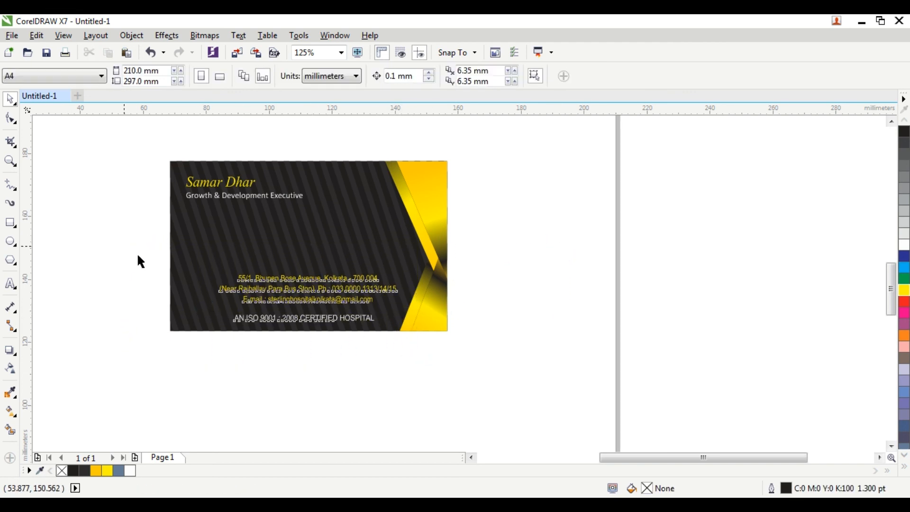
{"action": "left_click", "coordinate": [594, 266]}
Place the hospital logo group on the card between the job title and the address block
{"action": "scroll", "coordinate": [606, 269], "scroll_direction": "down", "scroll_amount": 1}
{"action": "left_click_drag", "start_coordinate": [707, 192], "coordinate": [849, 273]}
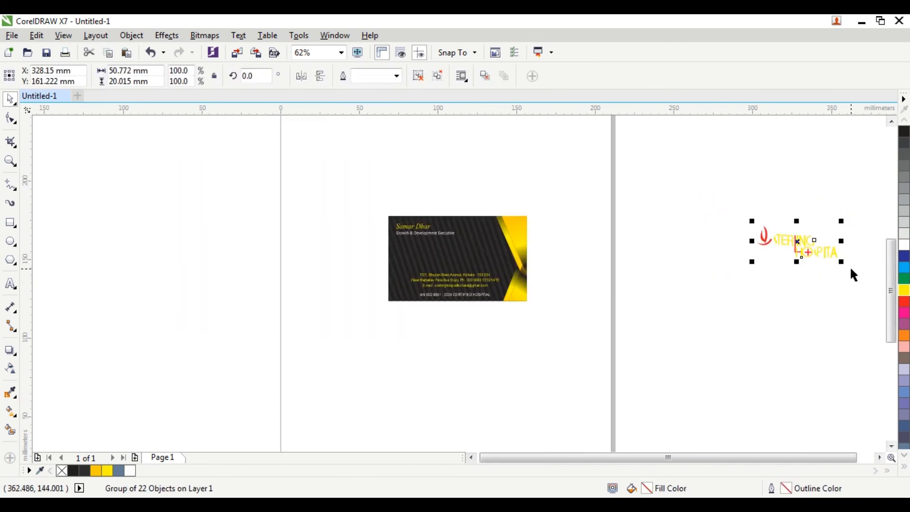
{"action": "left_click_drag", "start_coordinate": [815, 241], "coordinate": [467, 252]}
{"action": "scroll", "coordinate": [467, 252], "scroll_direction": "up", "scroll_amount": 1}
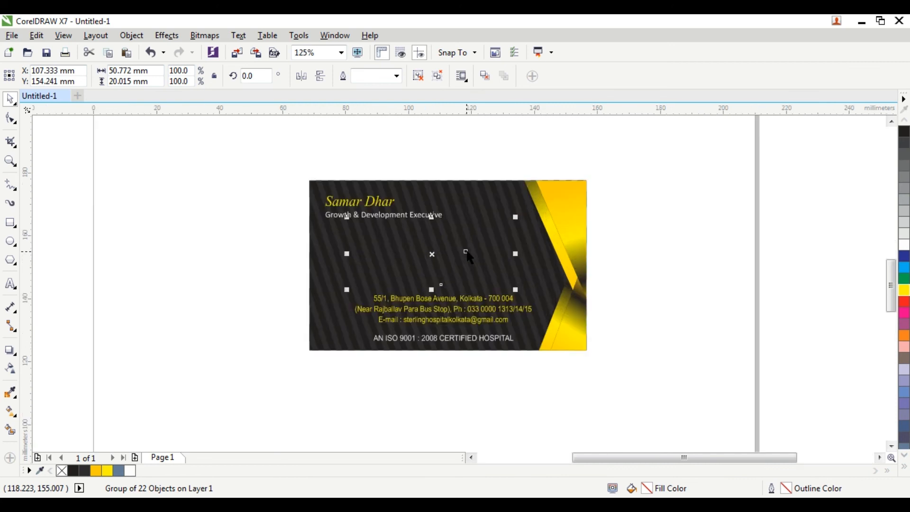
{"action": "left_click", "coordinate": [595, 371]}
Nudge the address block slightly down and the name and title slightly up to leave more space around the logo
{"action": "left_click_drag", "start_coordinate": [623, 275], "coordinate": [327, 331]}
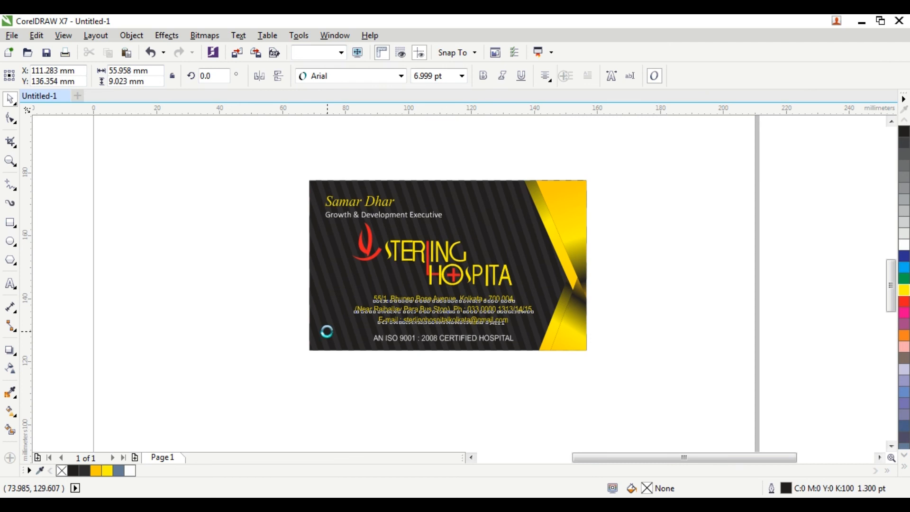
{"action": "key", "text": "Down"}
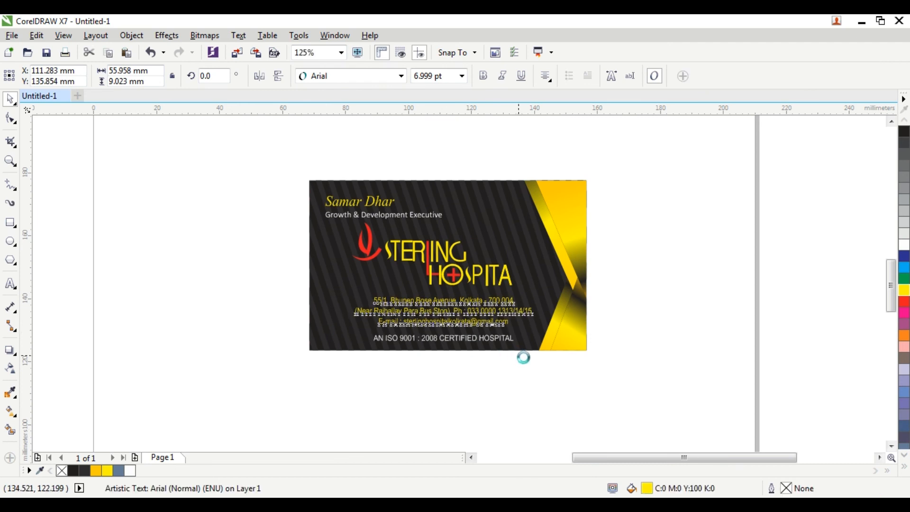
{"action": "left_click", "coordinate": [558, 391]}
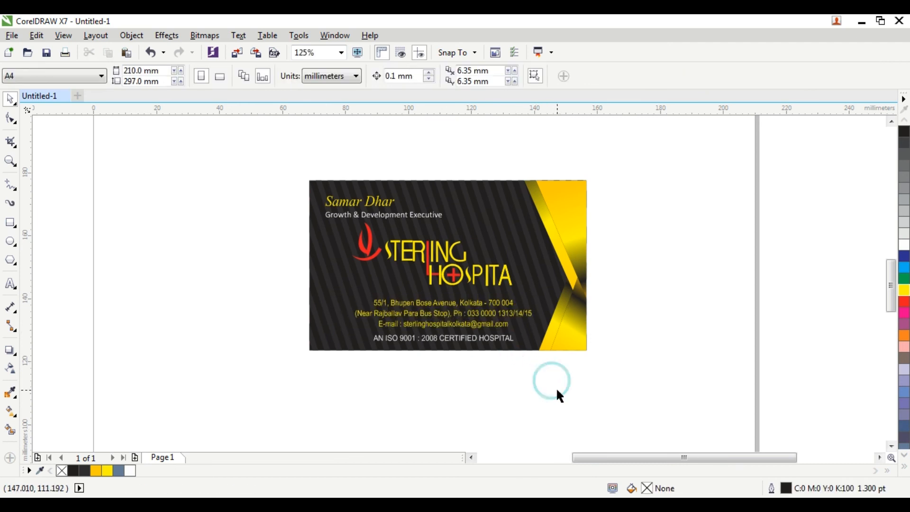
{"action": "left_click_drag", "start_coordinate": [341, 198], "coordinate": [506, 233]}
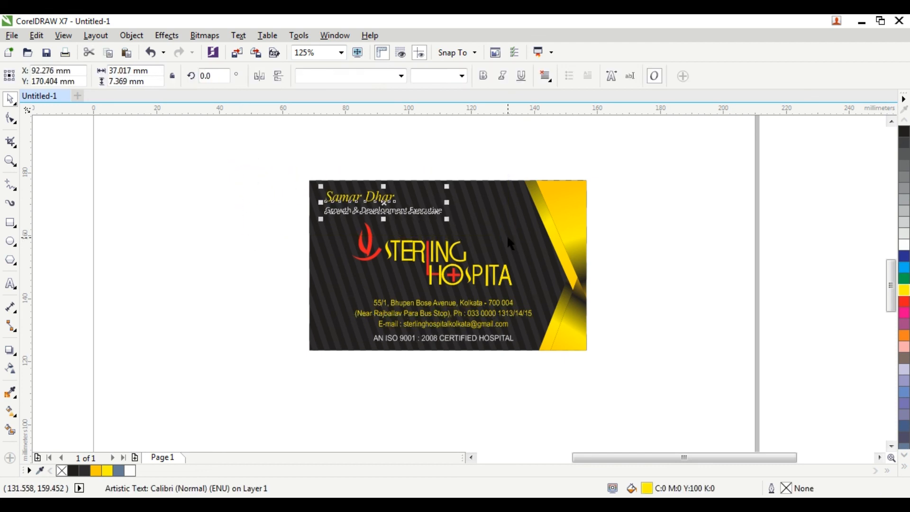
{"action": "left_click_drag", "start_coordinate": [645, 229], "coordinate": [317, 289]}
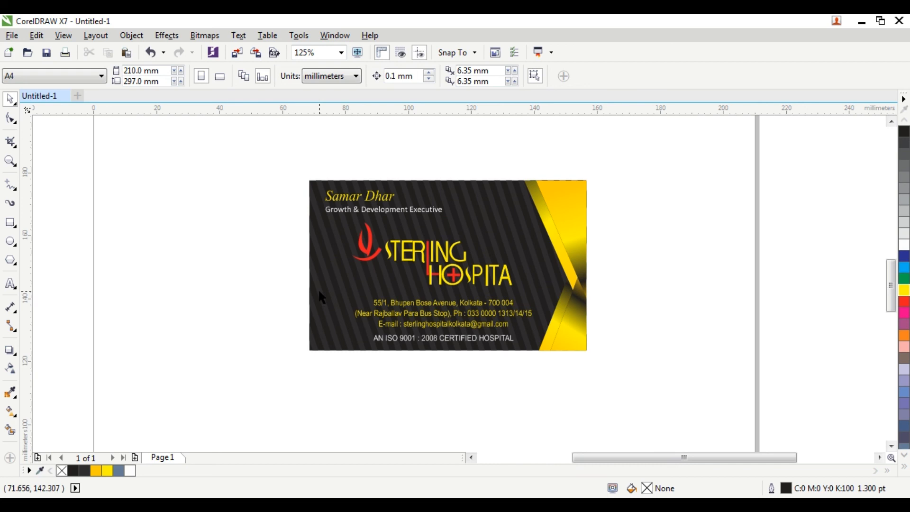
Copy the hospital logo group on the card to the clipboard
{"action": "left_click", "coordinate": [453, 259]}
{"action": "scroll", "coordinate": [454, 259], "scroll_direction": "up", "scroll_amount": 2}
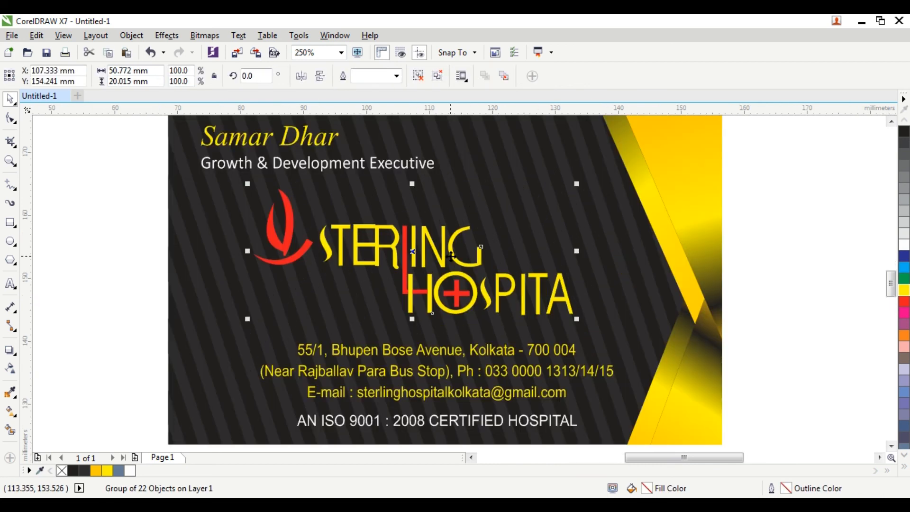
{"action": "right_click", "coordinate": [451, 257]}
{"action": "left_click", "coordinate": [150, 211]}
{"action": "left_click_drag", "start_coordinate": [145, 171], "coordinate": [617, 336]}
{"action": "right_click", "coordinate": [507, 275]}
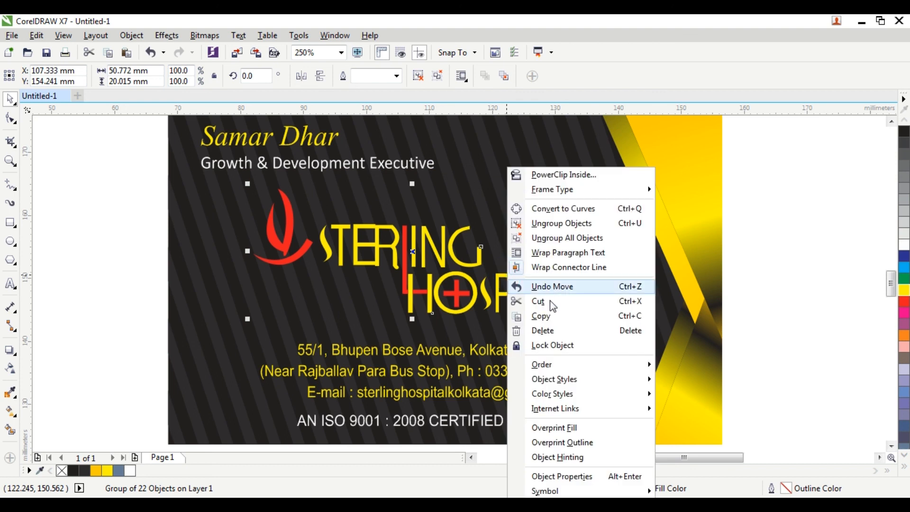
{"action": "left_click", "coordinate": [545, 317]}
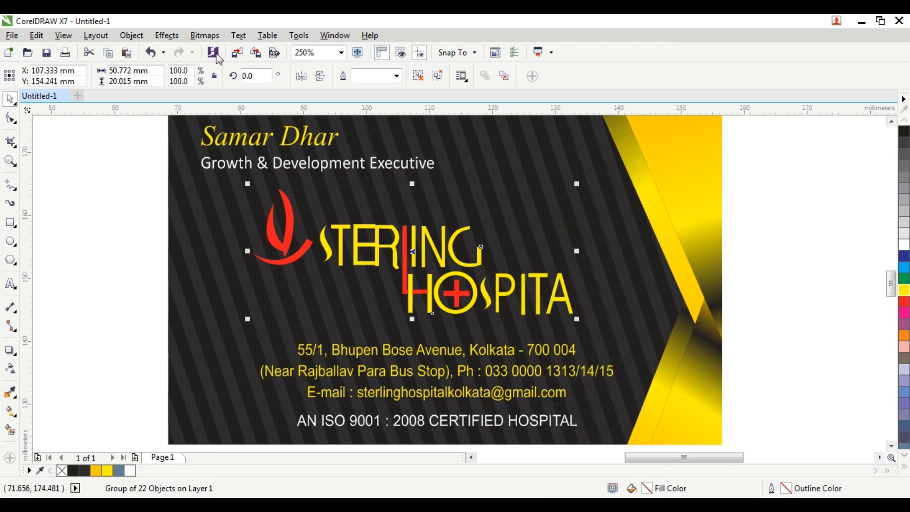
Convert the logo group to a 400 dpi CMYK (32-bit) bitmap with anti-aliasing and a transparent background
{"action": "left_click", "coordinate": [204, 36]}
{"action": "left_click", "coordinate": [223, 50]}
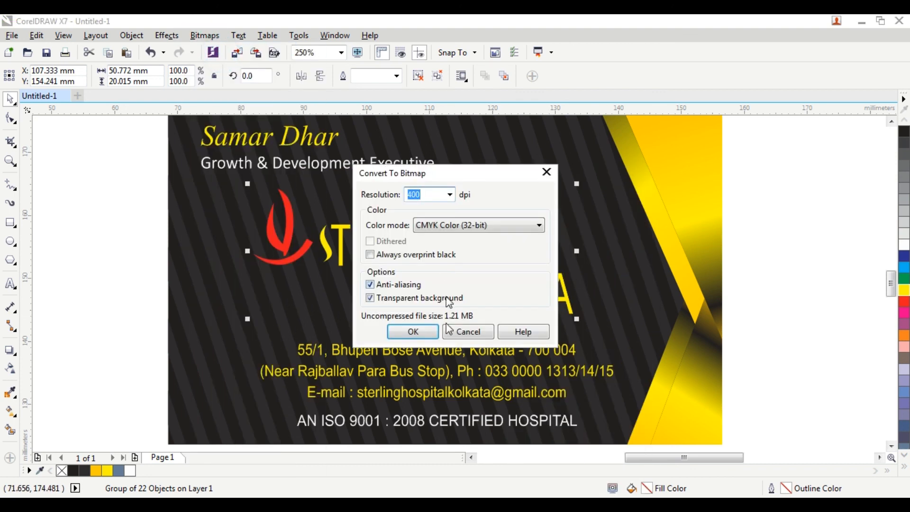
{"action": "left_click", "coordinate": [425, 331]}
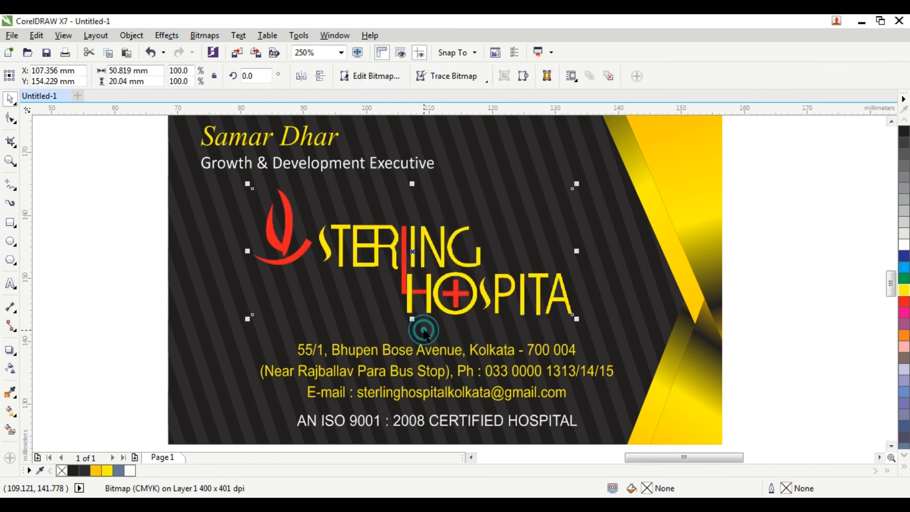
Apply a Gaussian Blur with a 17-pixel radius to the logo bitmap
{"action": "left_click", "coordinate": [205, 35]}
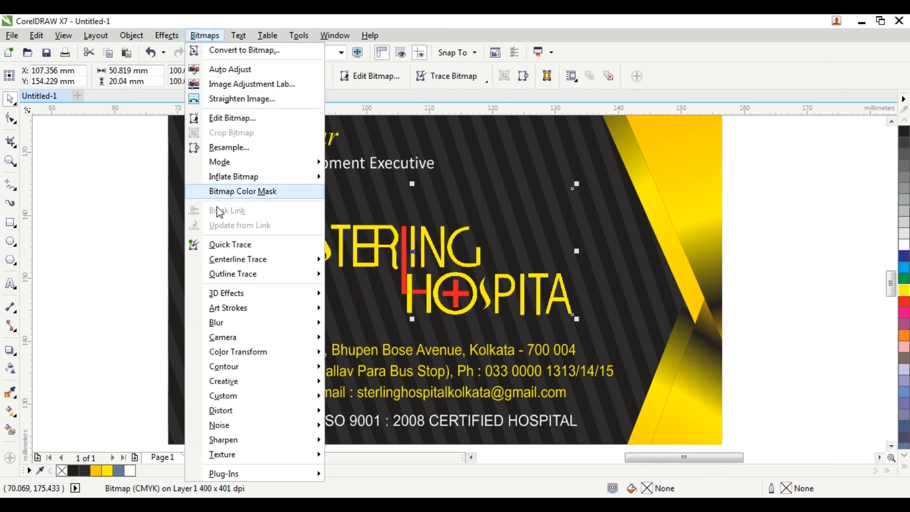
{"action": "mouse_move", "coordinate": [228, 323]}
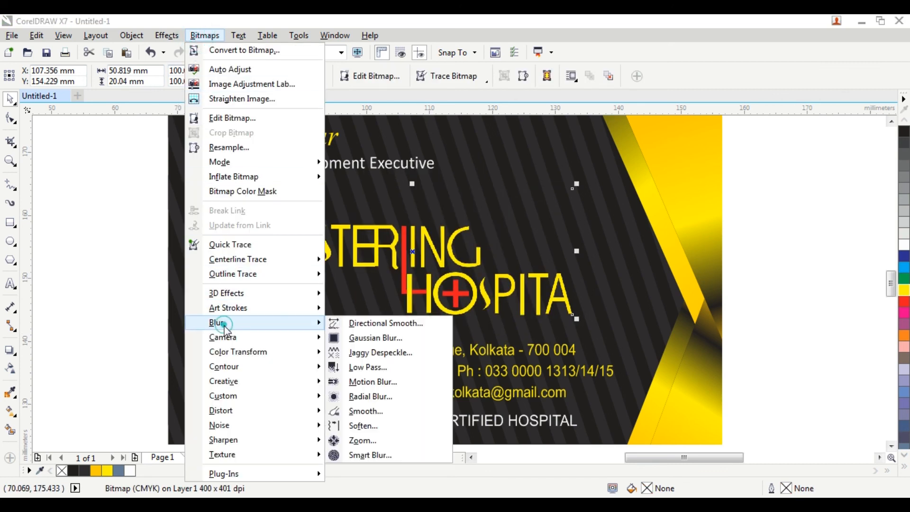
{"action": "left_click", "coordinate": [376, 347]}
{"action": "left_click_drag", "start_coordinate": [476, 213], "coordinate": [574, 65]}
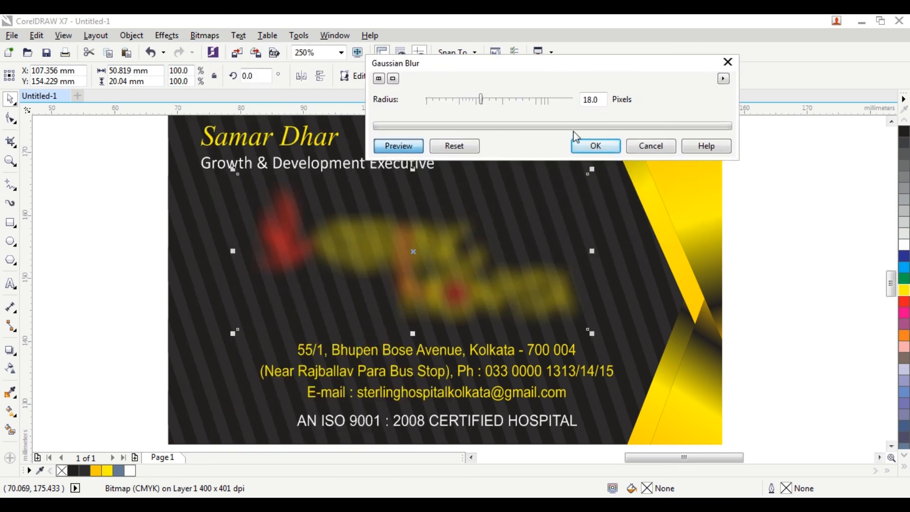
{"action": "mouse_move", "coordinate": [480, 98]}
{"action": "left_mouse_down"}
{"action": "mouse_move", "coordinate": [471, 99]}
{"action": "mouse_move", "coordinate": [482, 101]}
{"action": "left_mouse_up"}
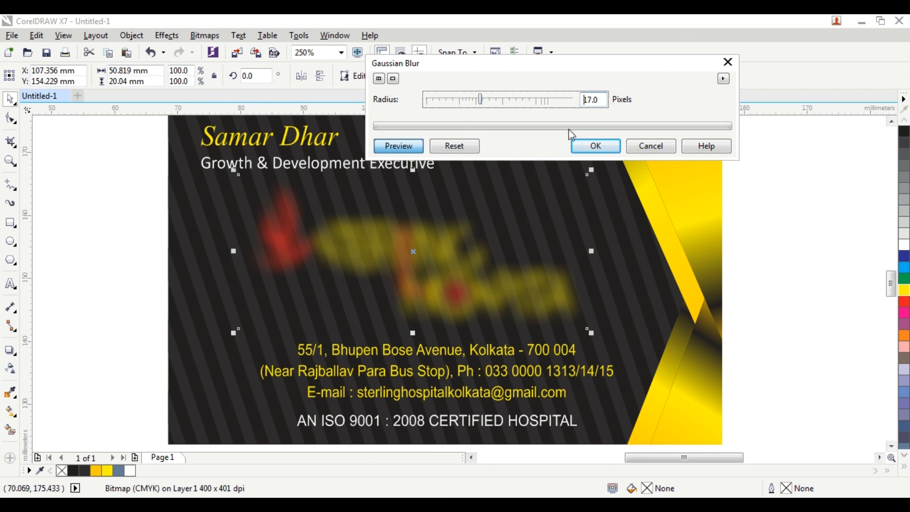
{"action": "left_click", "coordinate": [595, 145]}
Paste the copied sharp logo over its blurred bitmap so the blur forms a glow behind it
{"action": "left_click", "coordinate": [37, 37]}
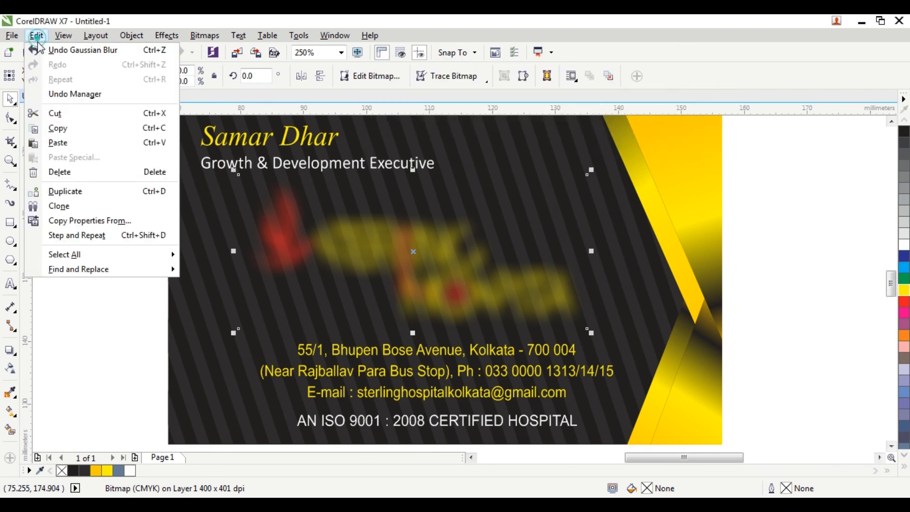
{"action": "left_click", "coordinate": [58, 142]}
{"action": "left_click", "coordinate": [131, 217]}
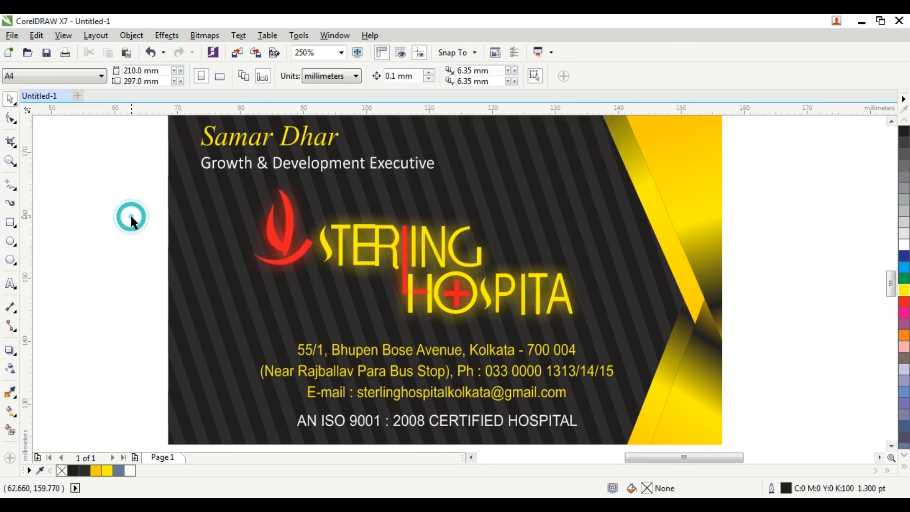
{"action": "scroll", "coordinate": [131, 217], "scroll_direction": "down", "scroll_amount": 2}
{"action": "scroll", "coordinate": [144, 209], "scroll_direction": "up", "scroll_amount": 1}
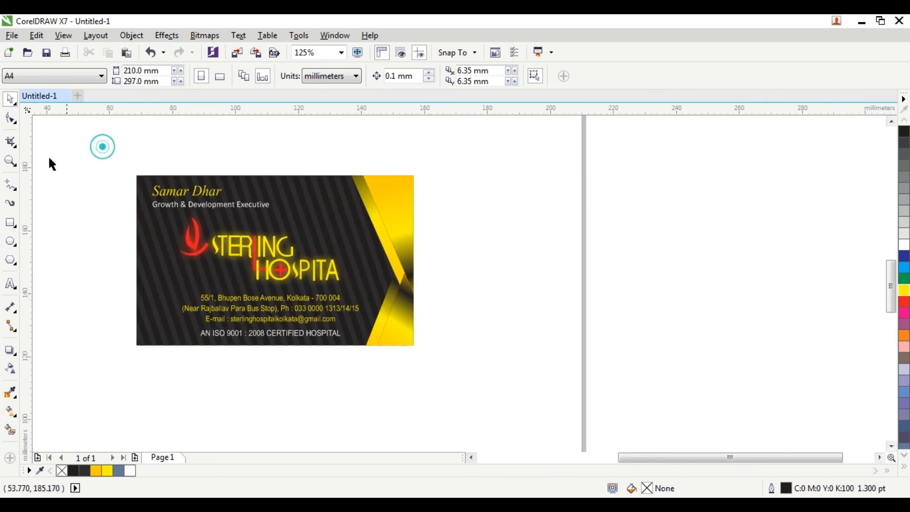
{"action": "left_click", "coordinate": [10, 161]}
{"action": "left_click_drag", "start_coordinate": [122, 168], "coordinate": [423, 357]}
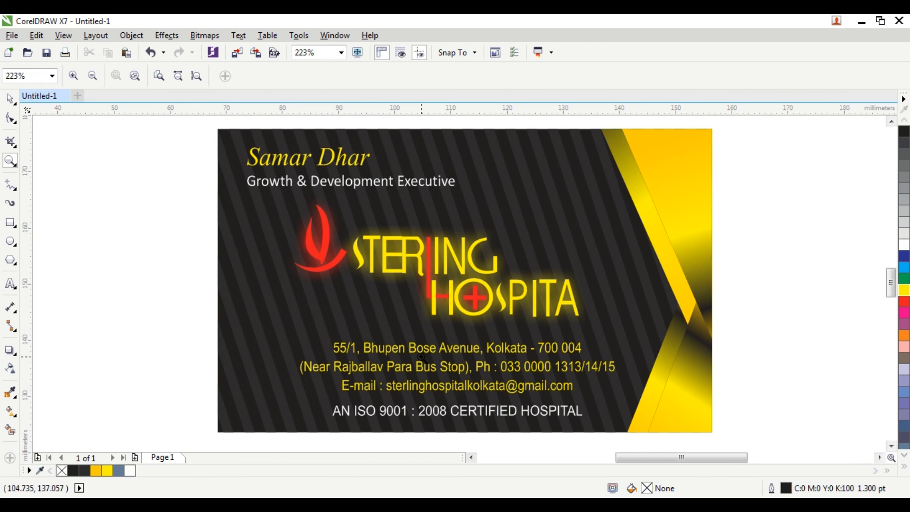